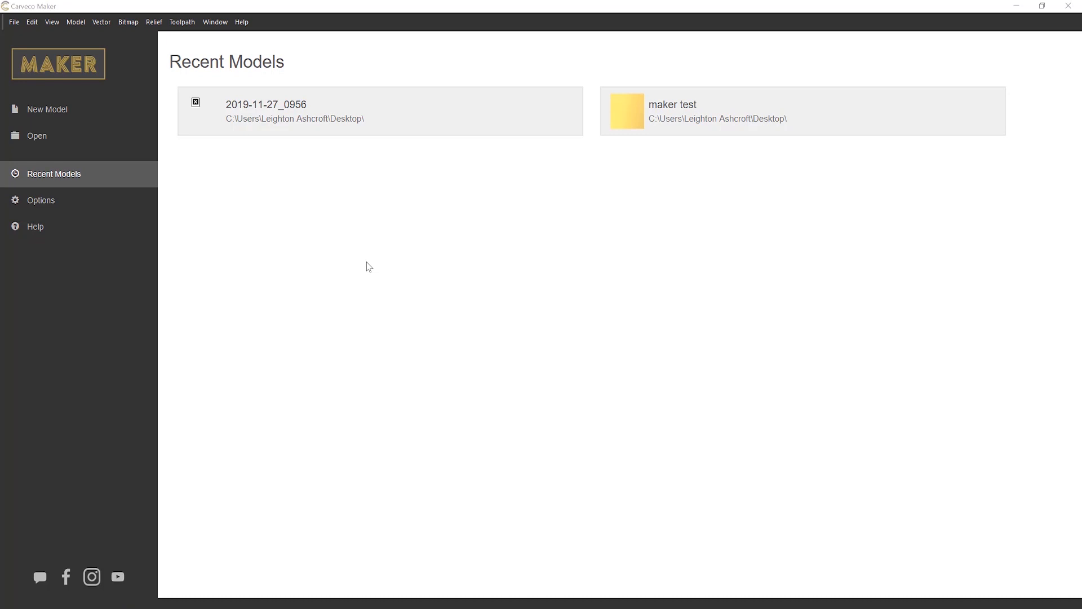
- Start a new model and change its width to 20 inches, then back to 14 inches
{"action": "left_click", "coordinate": [78, 117]}
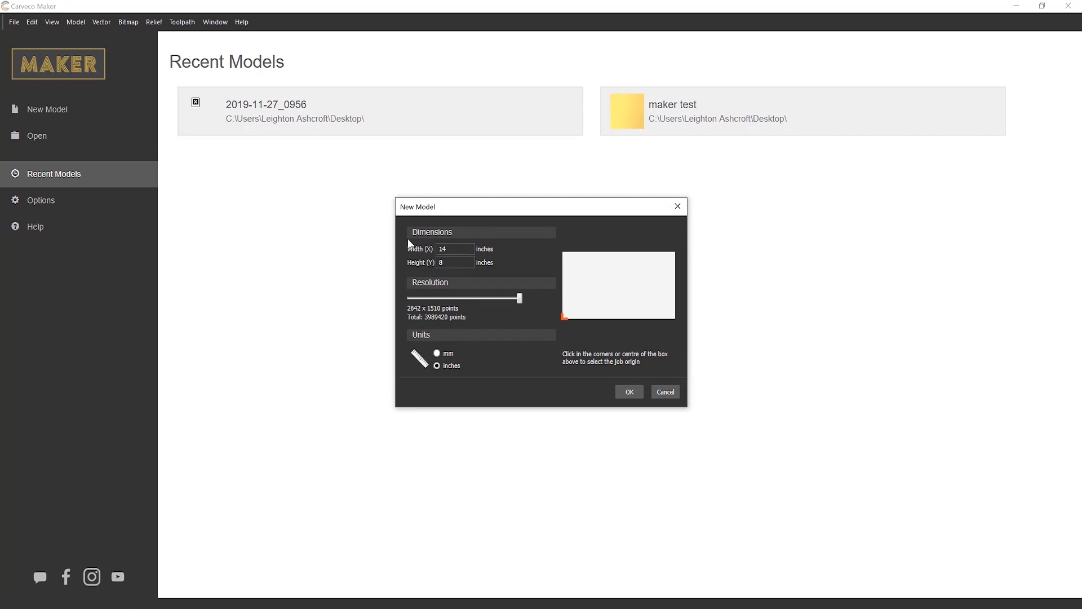
{"action": "left_click", "coordinate": [470, 248]}
{"action": "left_click_drag", "start_coordinate": [472, 249], "coordinate": [358, 252]}
{"action": "type", "text": "20"}
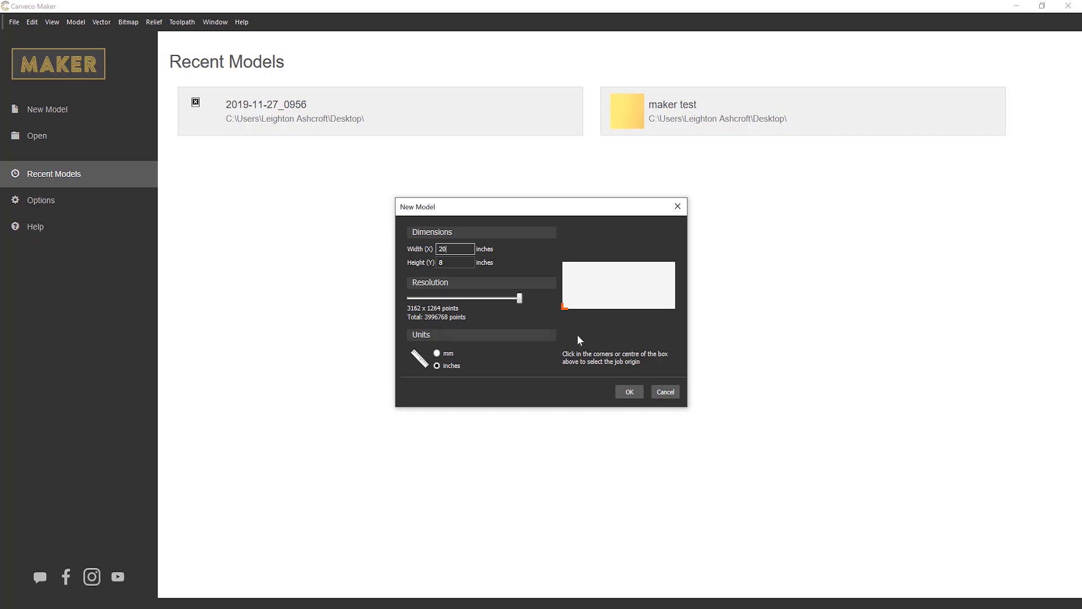
{"action": "key", "text": "BackSpace"}
{"action": "key", "text": "BackSpace"}
{"action": "type", "text": "1"}
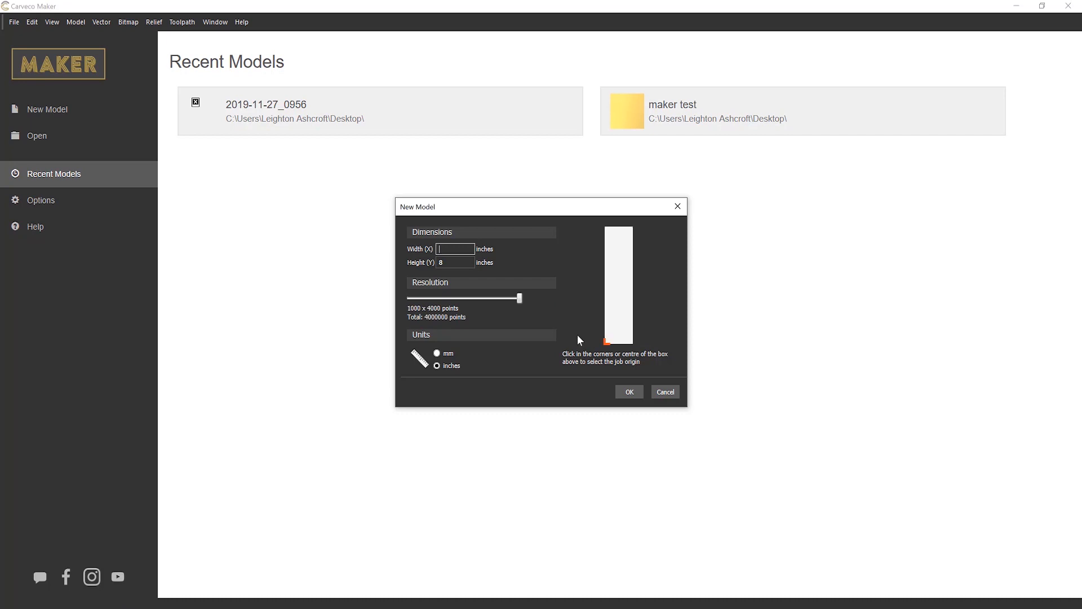
{"action": "type", "text": "4"}
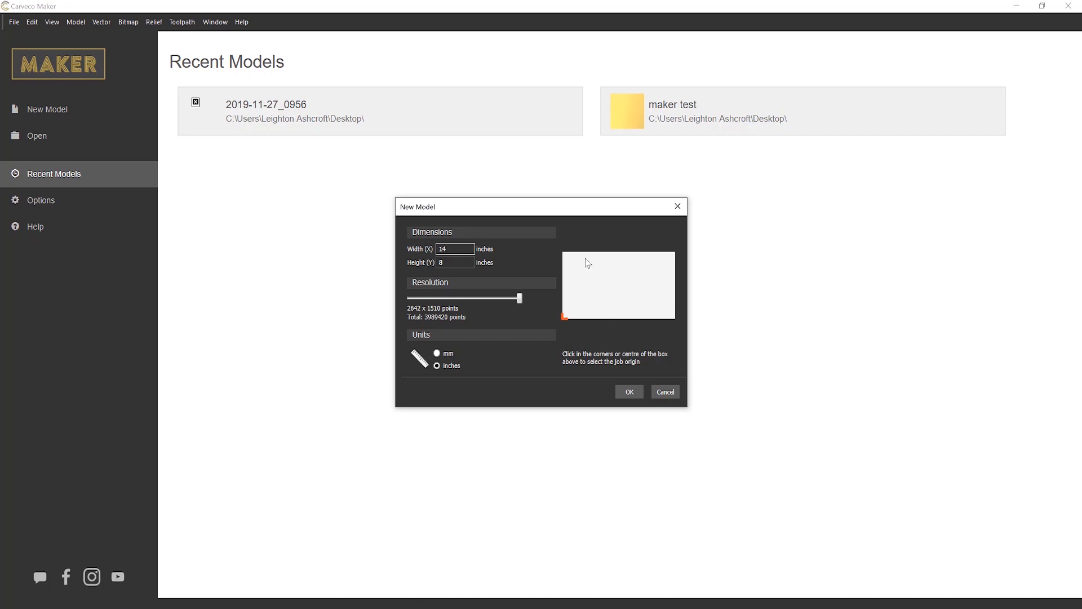
- Try the different job origin positions, set the origin to the bottom-left corner and create the model
{"action": "left_click", "coordinate": [563, 252]}
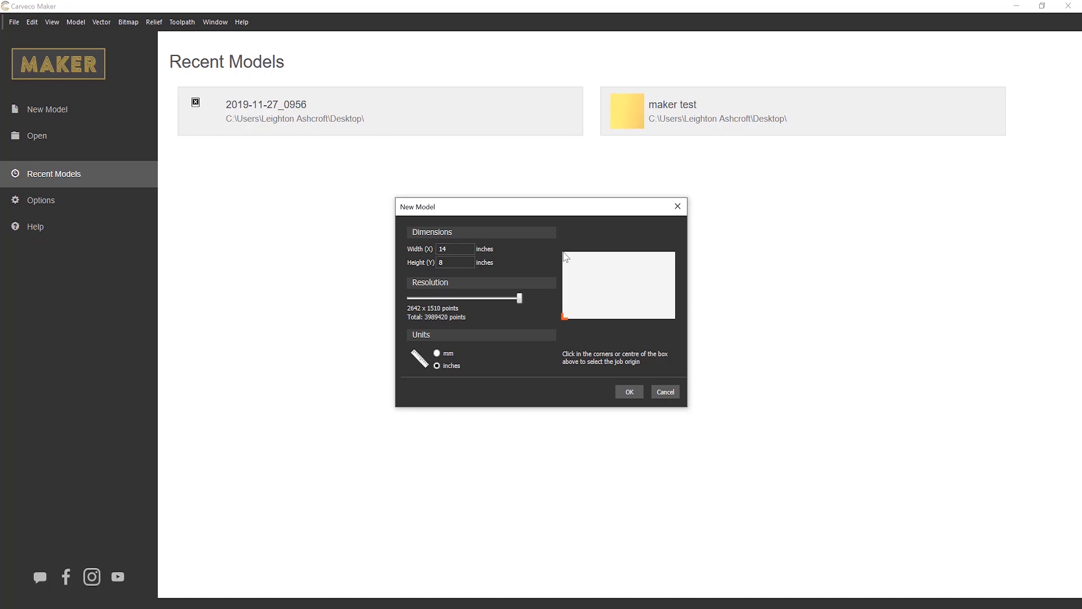
{"action": "left_click", "coordinate": [675, 252]}
{"action": "left_click", "coordinate": [677, 318]}
{"action": "left_click", "coordinate": [568, 319]}
{"action": "left_click", "coordinate": [622, 284]}
{"action": "left_click", "coordinate": [565, 317]}
{"action": "left_click", "coordinate": [629, 394]}
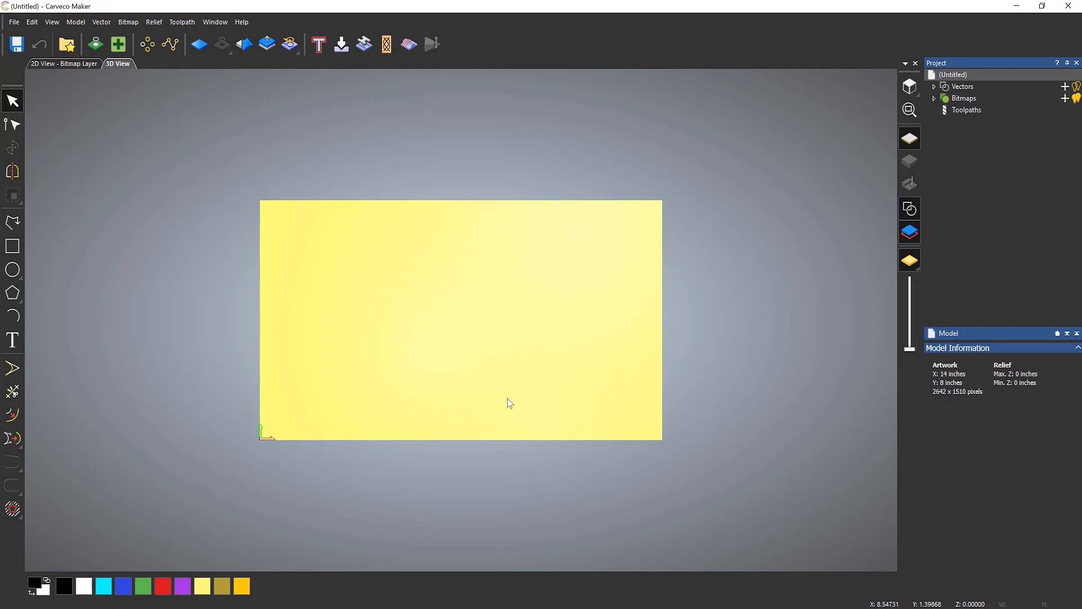
- Examine the blank model in the 3D and 2D views by orbiting, panning and zooming around the sheet
{"action": "left_click_drag", "start_coordinate": [514, 415], "coordinate": [759, 111]}
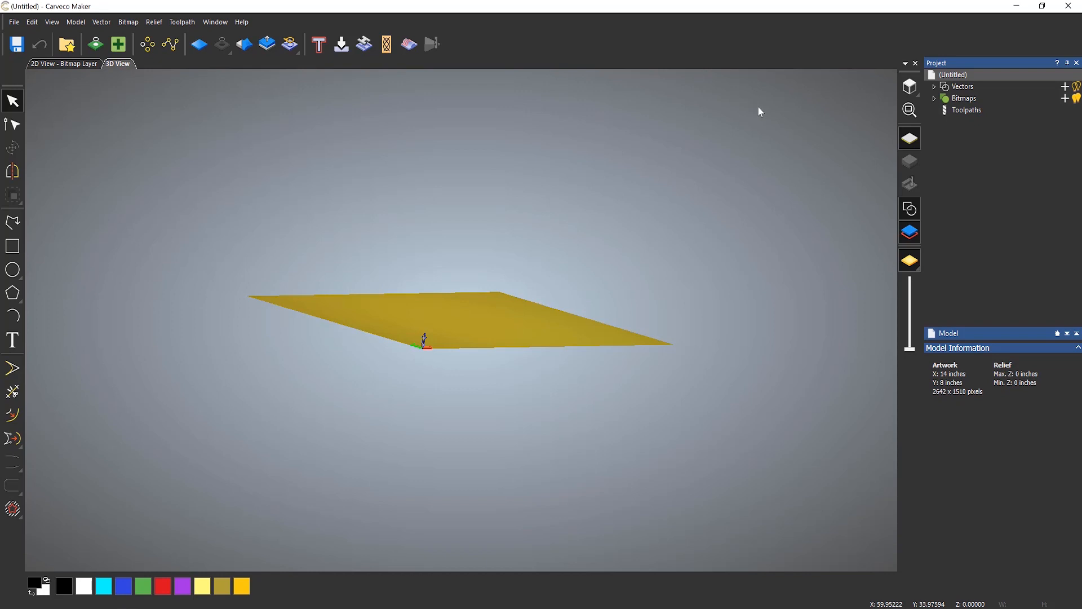
{"action": "left_click", "coordinate": [909, 89]}
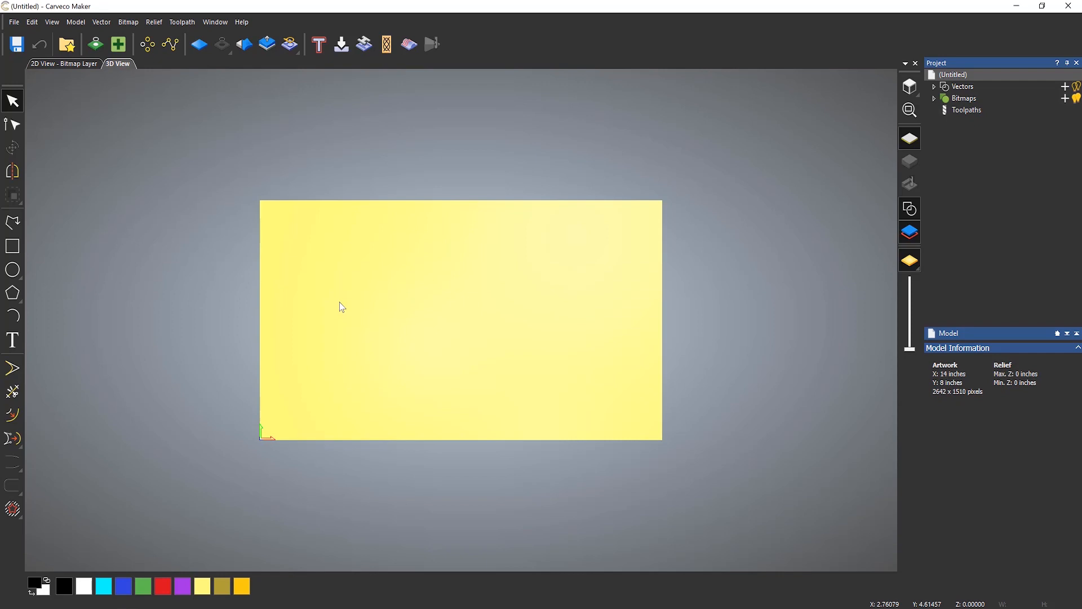
{"action": "left_click", "coordinate": [65, 67]}
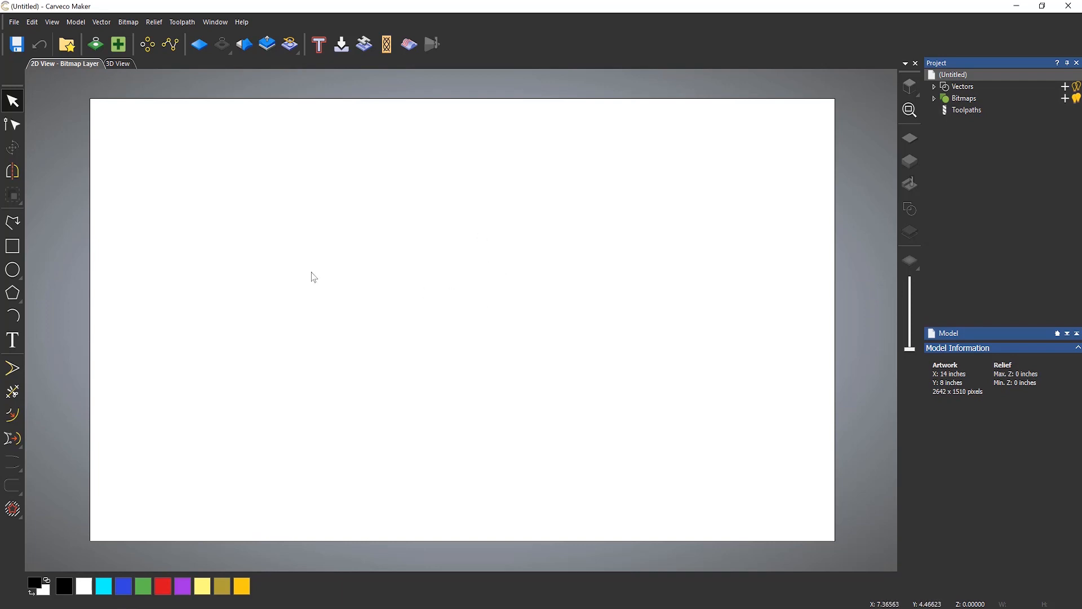
{"action": "middle_click_drag", "start_coordinate": [311, 273], "coordinate": [487, 307]}
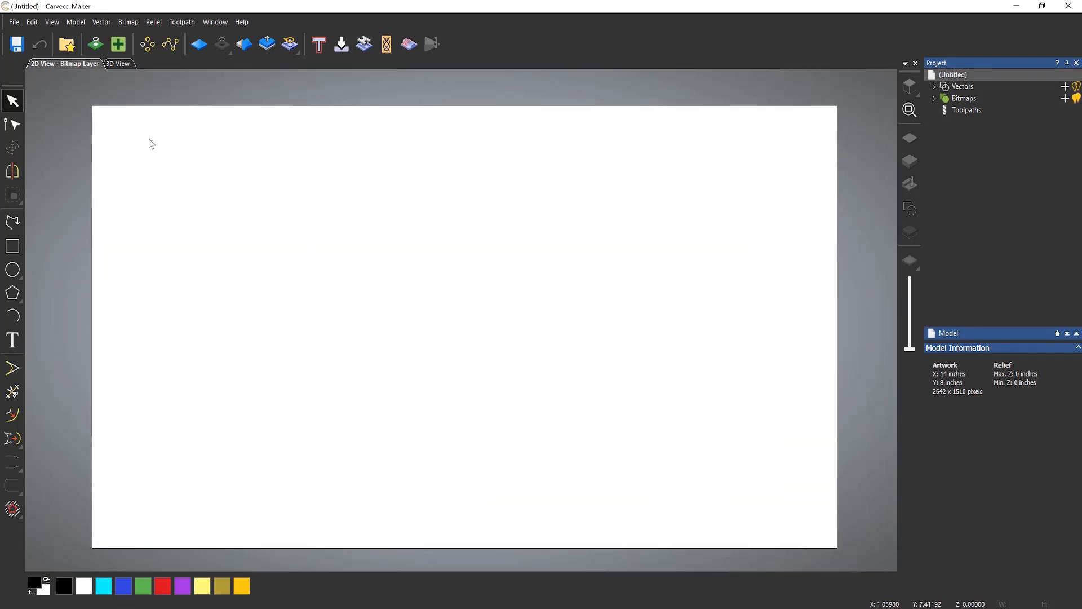
{"action": "scroll", "coordinate": [93, 103], "scroll_direction": "up", "scroll_amount": 3}
{"action": "scroll", "coordinate": [95, 134], "scroll_direction": "up", "scroll_amount": 3}
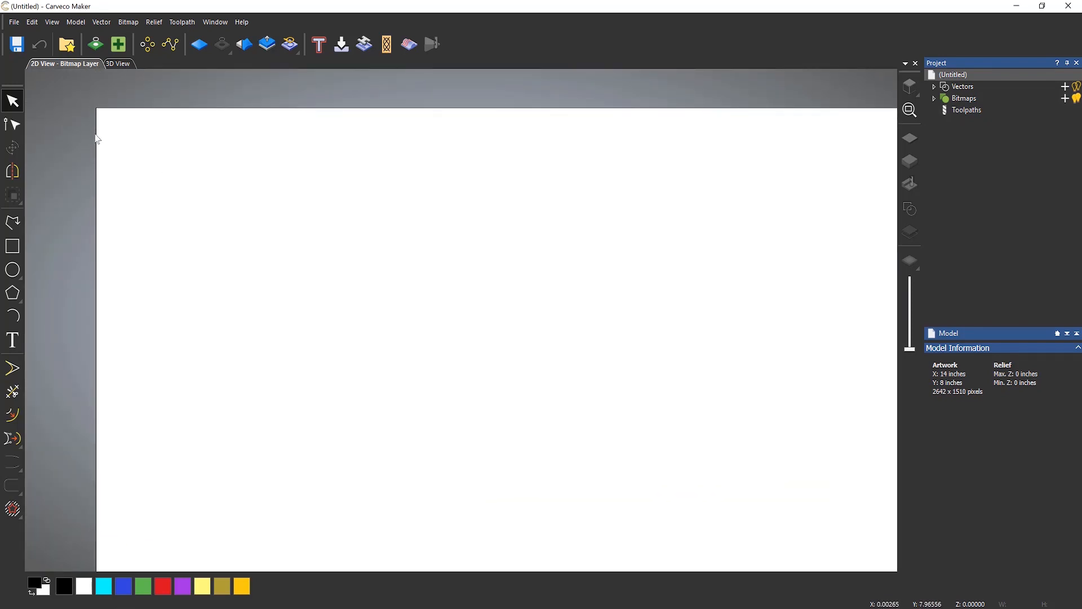
{"action": "scroll", "coordinate": [92, 100], "scroll_direction": "up", "scroll_amount": 3}
{"action": "scroll", "coordinate": [112, 157], "scroll_direction": "up", "scroll_amount": 3}
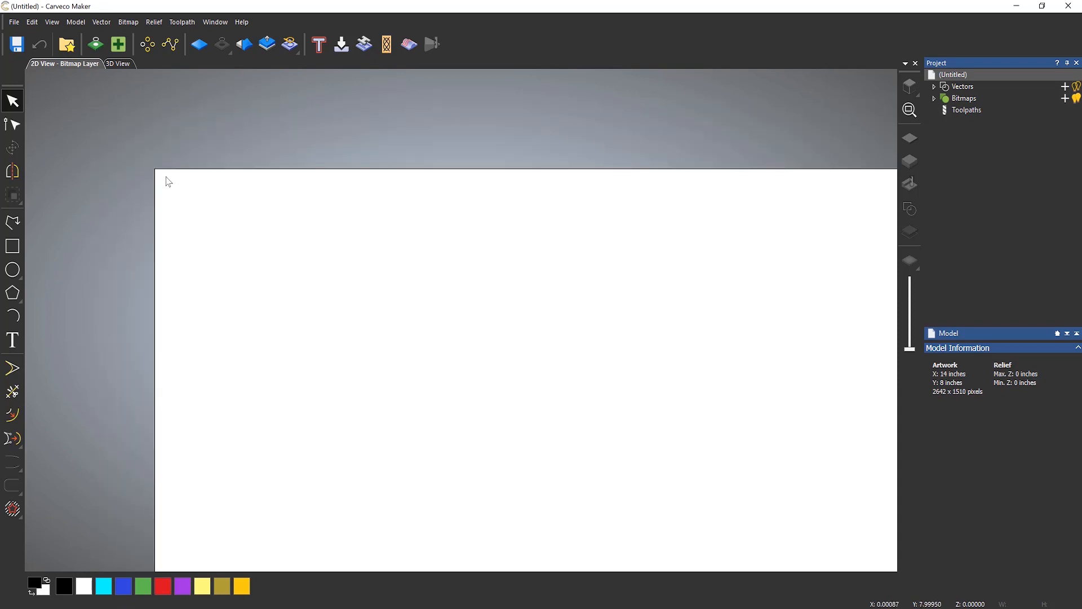
{"action": "scroll", "coordinate": [156, 174], "scroll_direction": "up", "scroll_amount": 2}
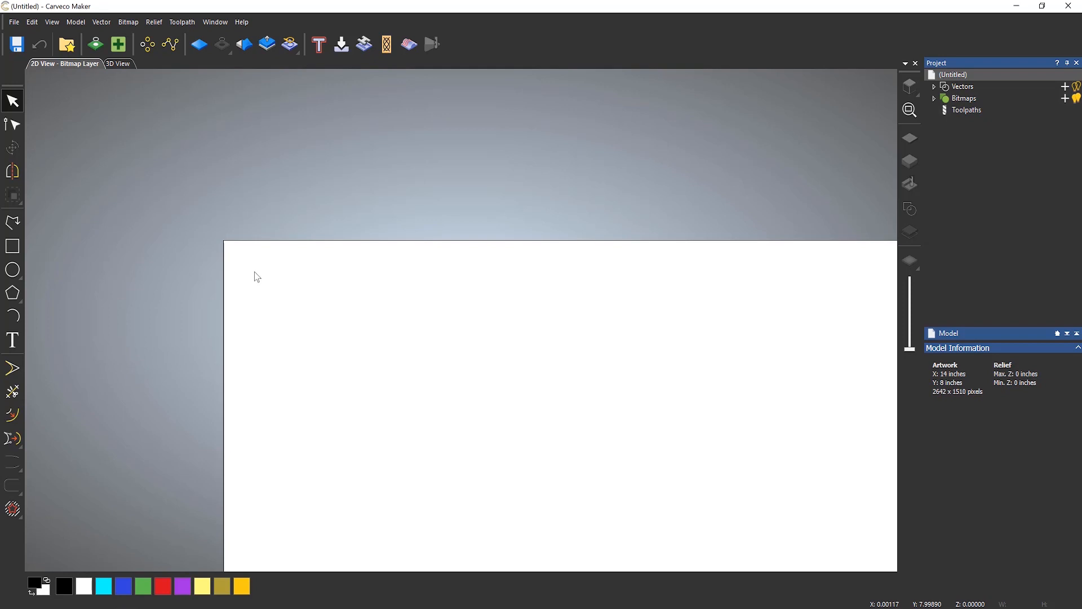
{"action": "scroll", "coordinate": [255, 282], "scroll_direction": "down", "scroll_amount": 2}
{"action": "scroll", "coordinate": [727, 471], "scroll_direction": "up", "scroll_amount": 1}
{"action": "scroll", "coordinate": [732, 471], "scroll_direction": "down", "scroll_amount": 1}
{"action": "scroll", "coordinate": [738, 475], "scroll_direction": "up", "scroll_amount": 2}
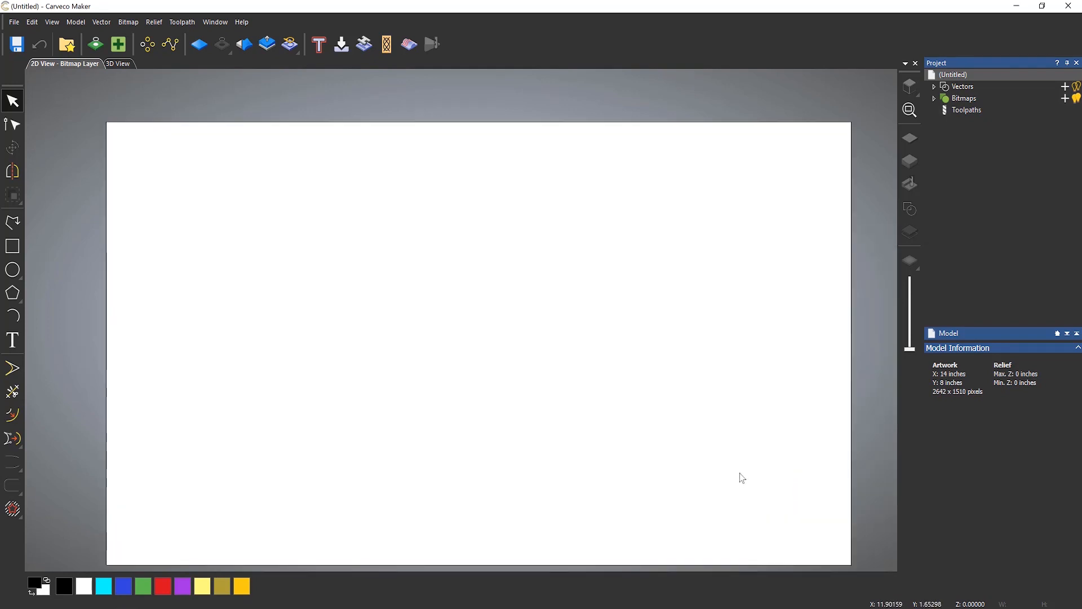
{"action": "middle_click_drag", "start_coordinate": [548, 445], "coordinate": [540, 417]}
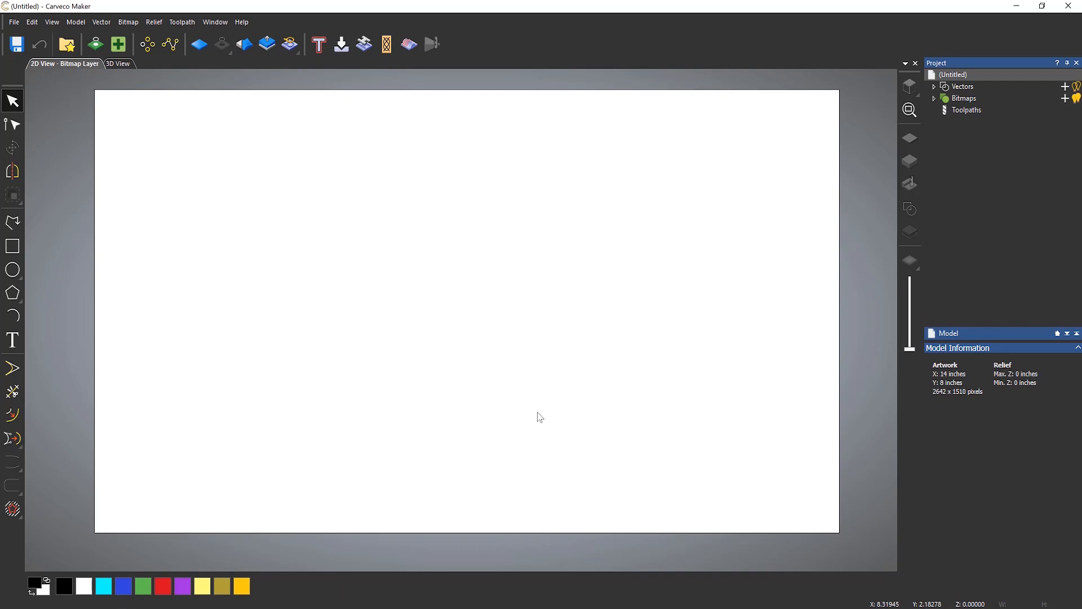
- Return to the 3D view, pan, zoom and orbit around the model, then reset to the top view
{"action": "left_click", "coordinate": [122, 65]}
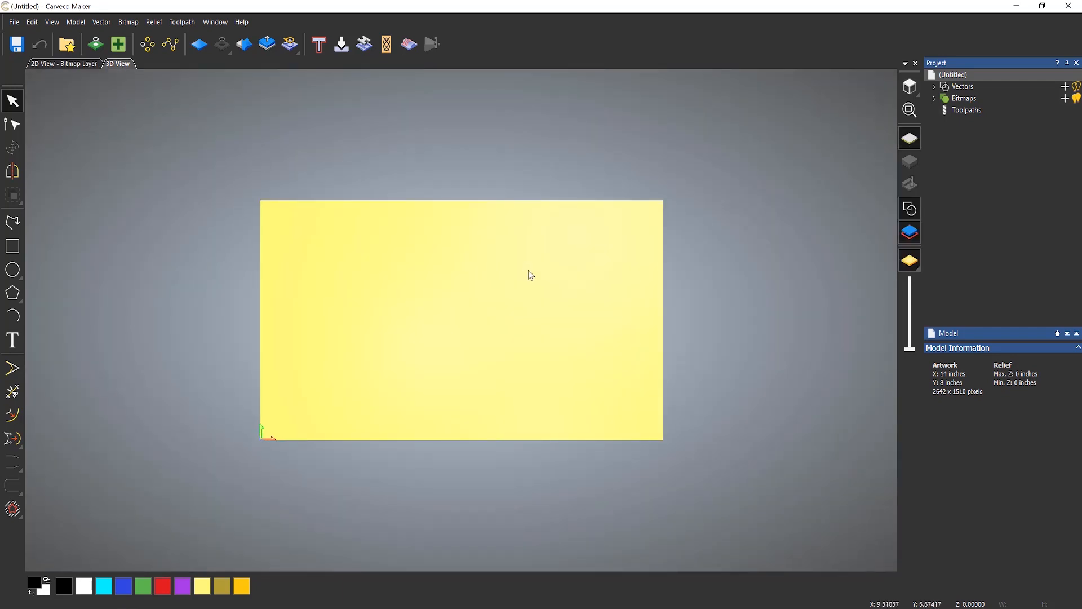
{"action": "middle_click_drag", "start_coordinate": [479, 305], "coordinate": [442, 307]}
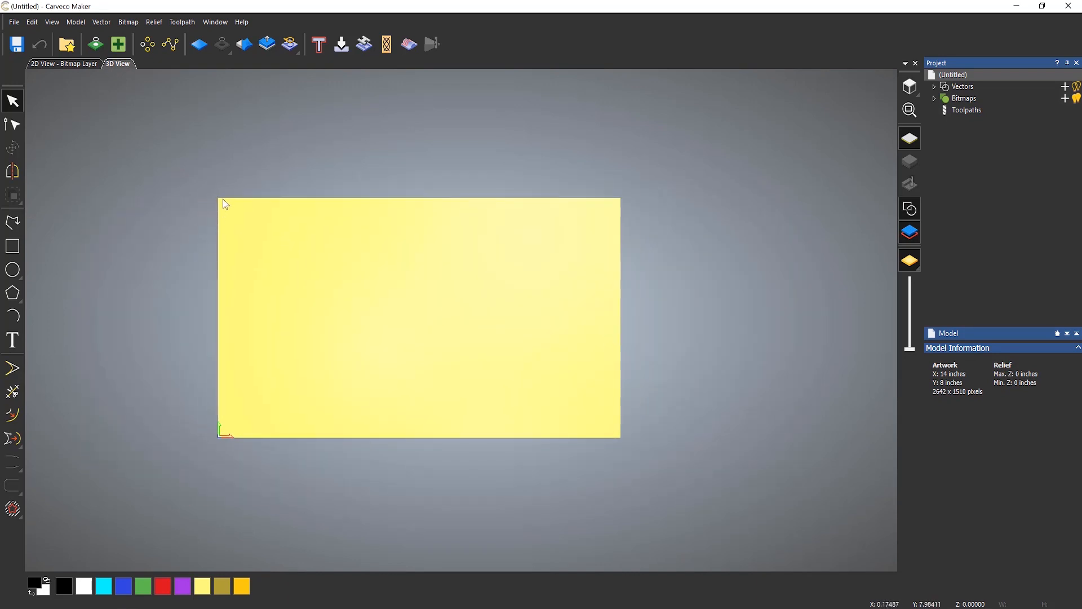
{"action": "scroll", "coordinate": [224, 206], "scroll_direction": "up", "scroll_amount": 2}
{"action": "scroll", "coordinate": [223, 207], "scroll_direction": "up", "scroll_amount": 1}
{"action": "scroll", "coordinate": [468, 328], "scroll_direction": "down", "scroll_amount": 1}
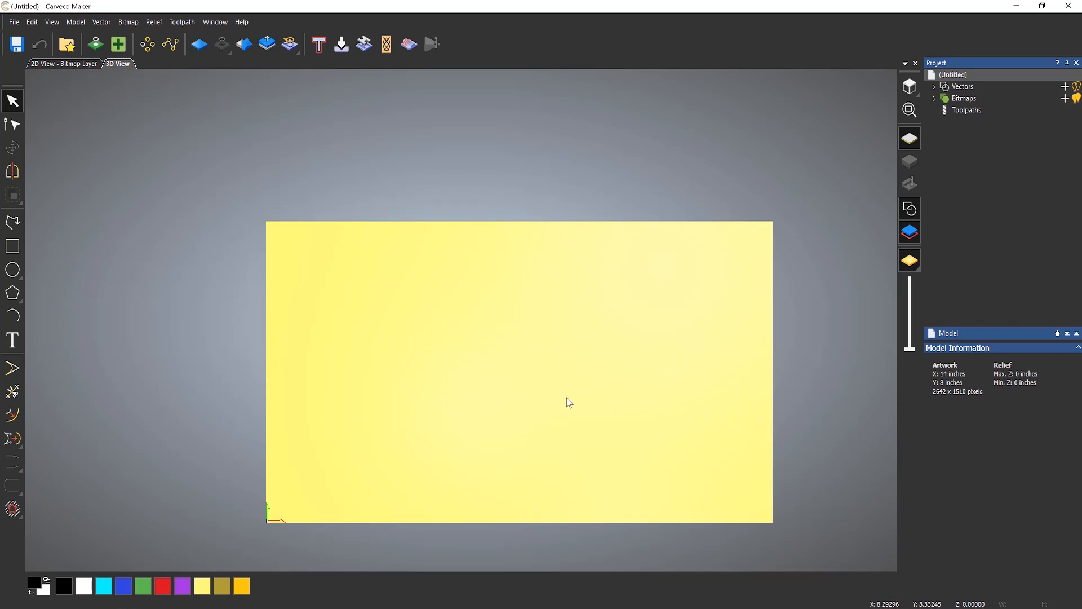
{"action": "left_click_drag", "start_coordinate": [570, 394], "coordinate": [687, 200]}
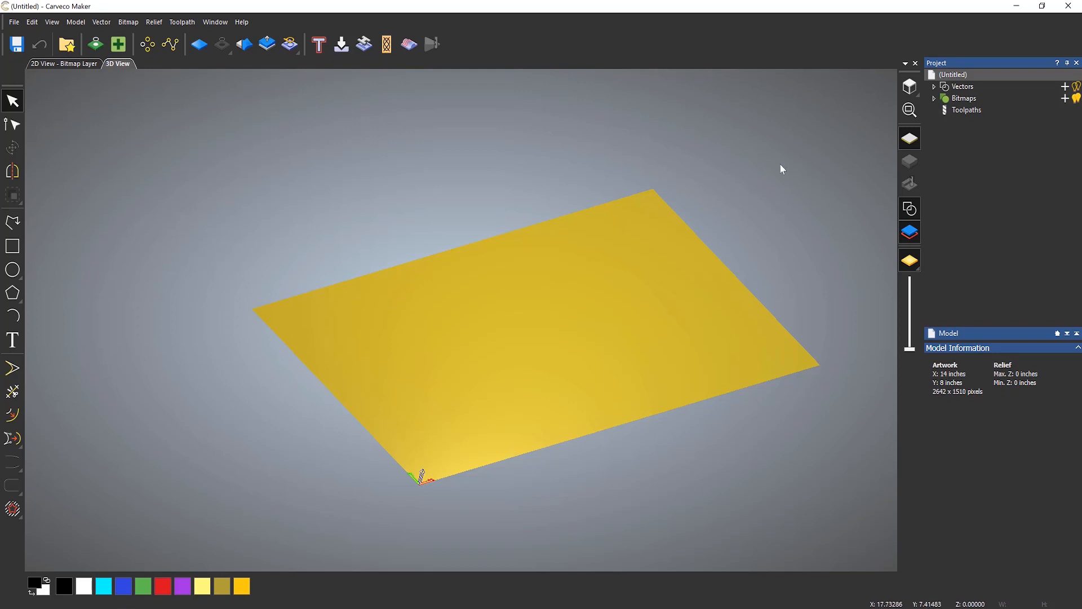
{"action": "left_click", "coordinate": [908, 86]}
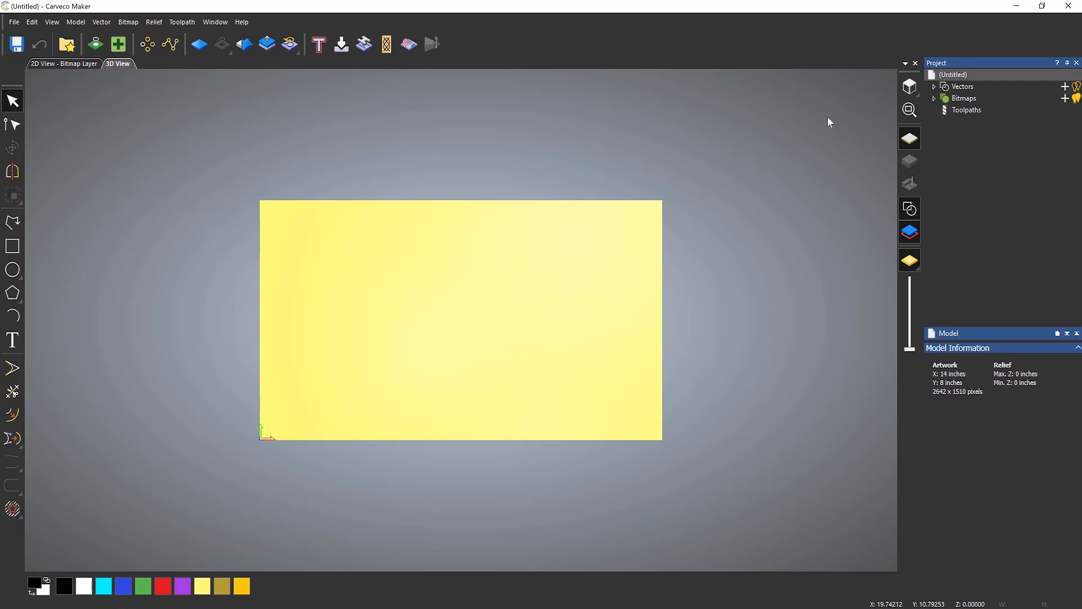
- Draw a rectangle about 10.3 × 5.6 inches on the model with the Create Rectangle tool
{"action": "left_click", "coordinate": [17, 251]}
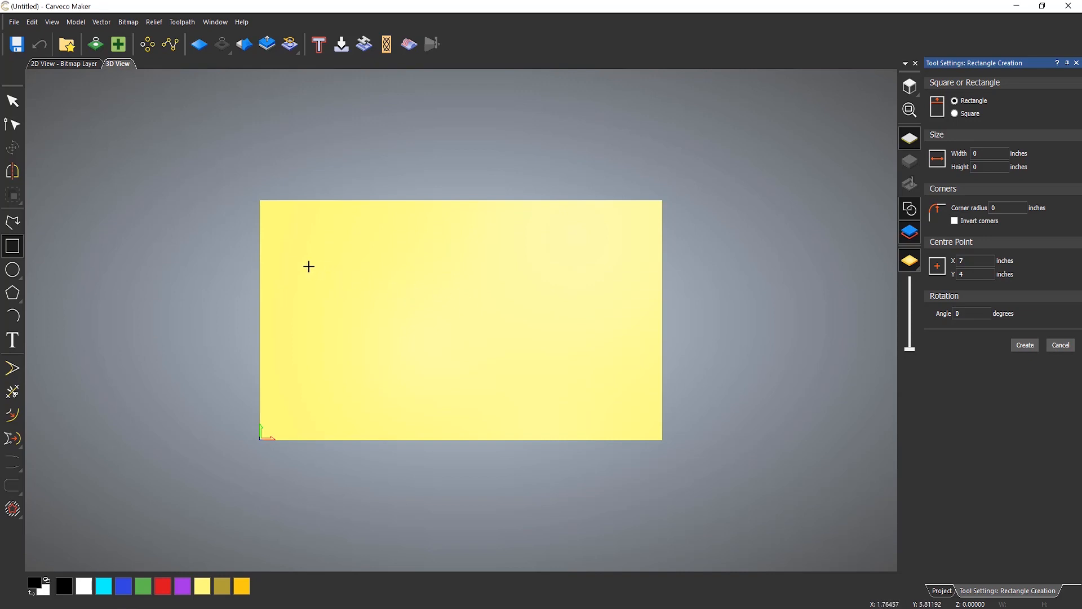
{"action": "left_click_drag", "start_coordinate": [297, 243], "coordinate": [593, 407]}
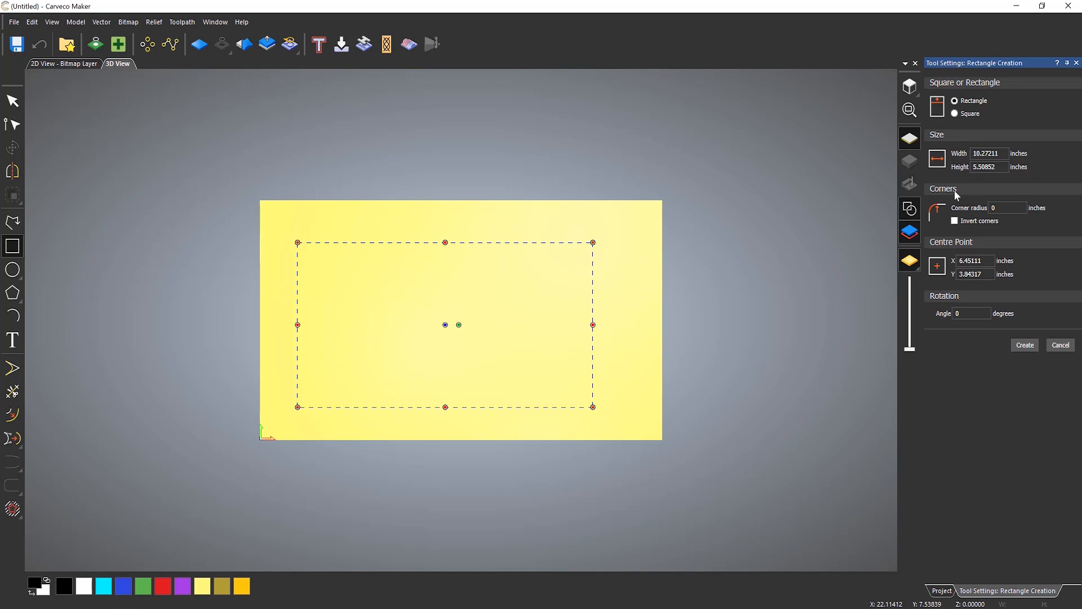
- Set the rectangle's width to 12 inches and its height to 6 inches
{"action": "left_click", "coordinate": [989, 153]}
{"action": "type", "text": "12"}
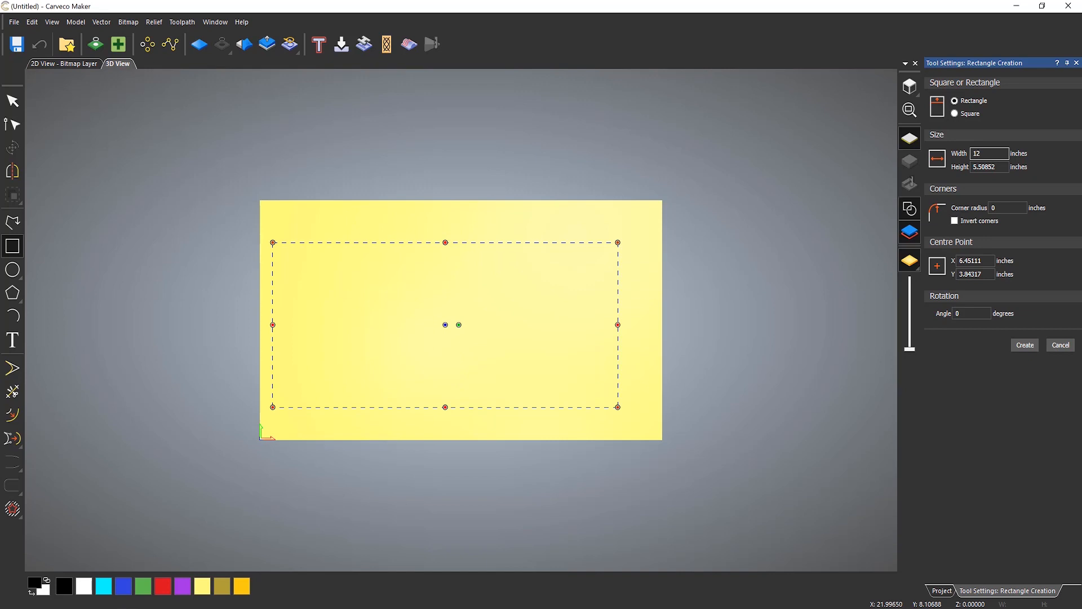
{"action": "key", "text": "Tab"}
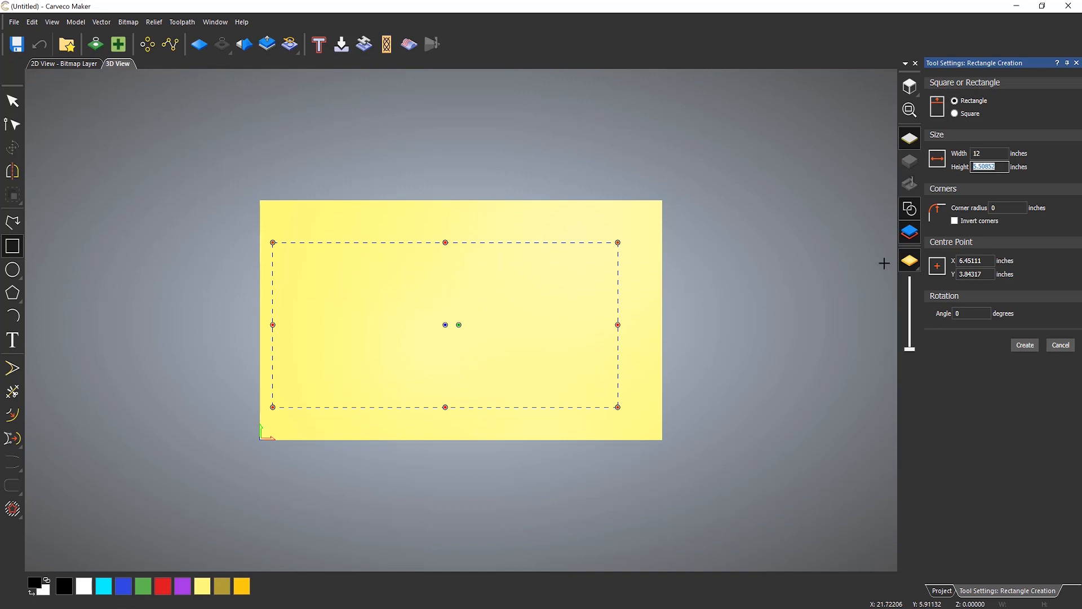
{"action": "type", "text": "6"}
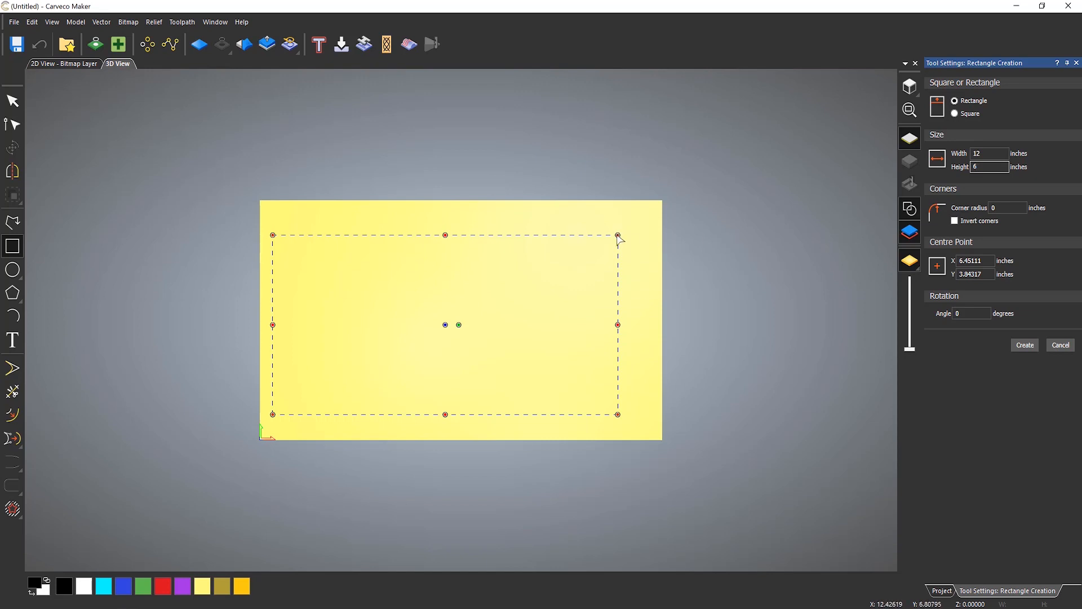
- Round the rectangle's corners and set the corner radius to 0.5 inches
{"action": "left_click_drag", "start_coordinate": [618, 235], "coordinate": [589, 255]}
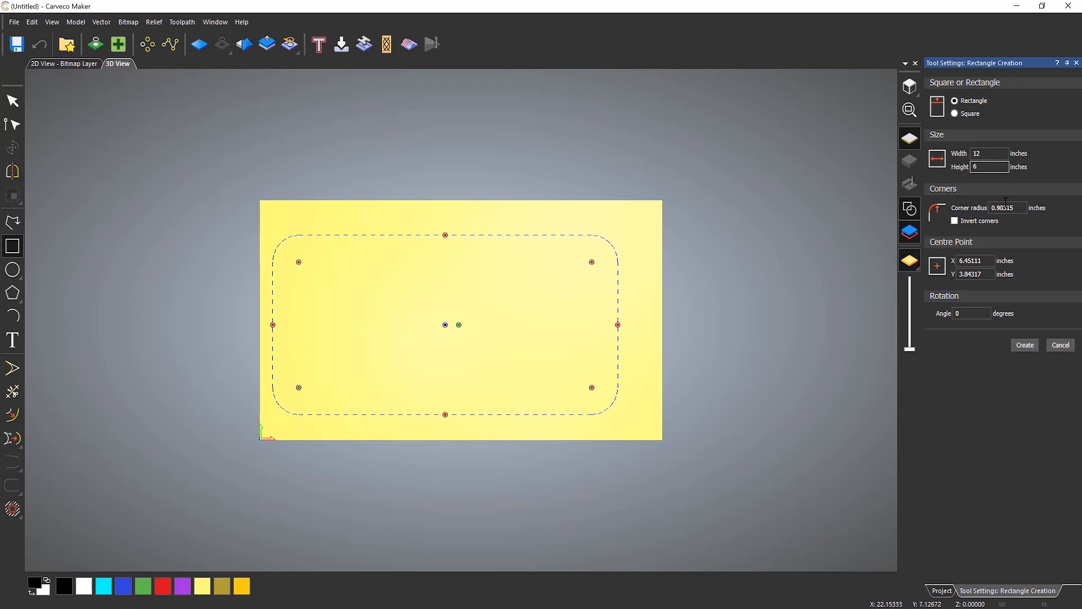
{"action": "left_click_drag", "start_coordinate": [1017, 209], "coordinate": [938, 214]}
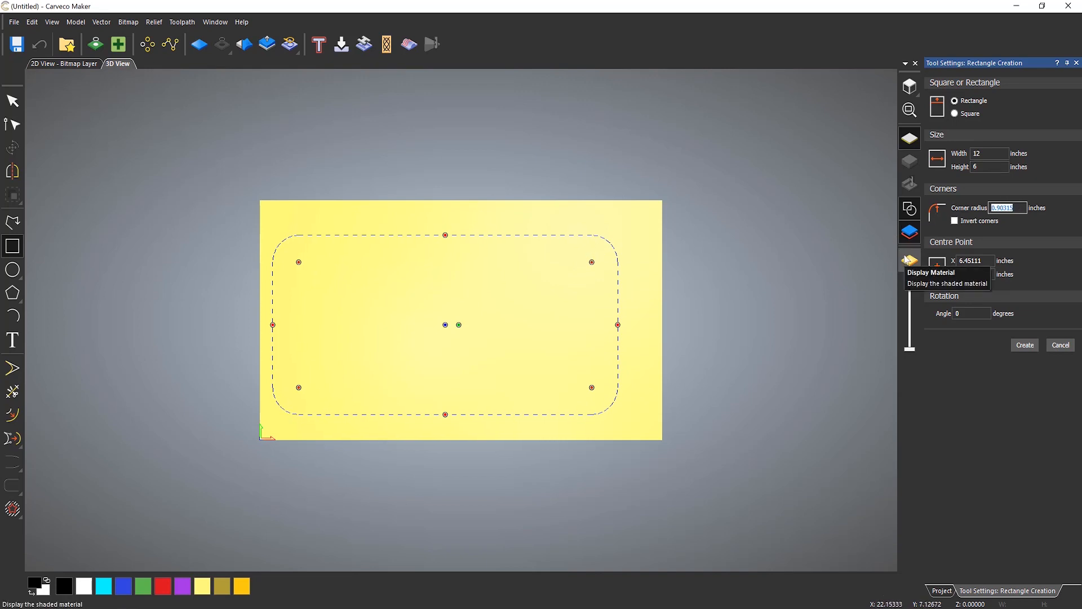
{"action": "type", "text": "0.5"}
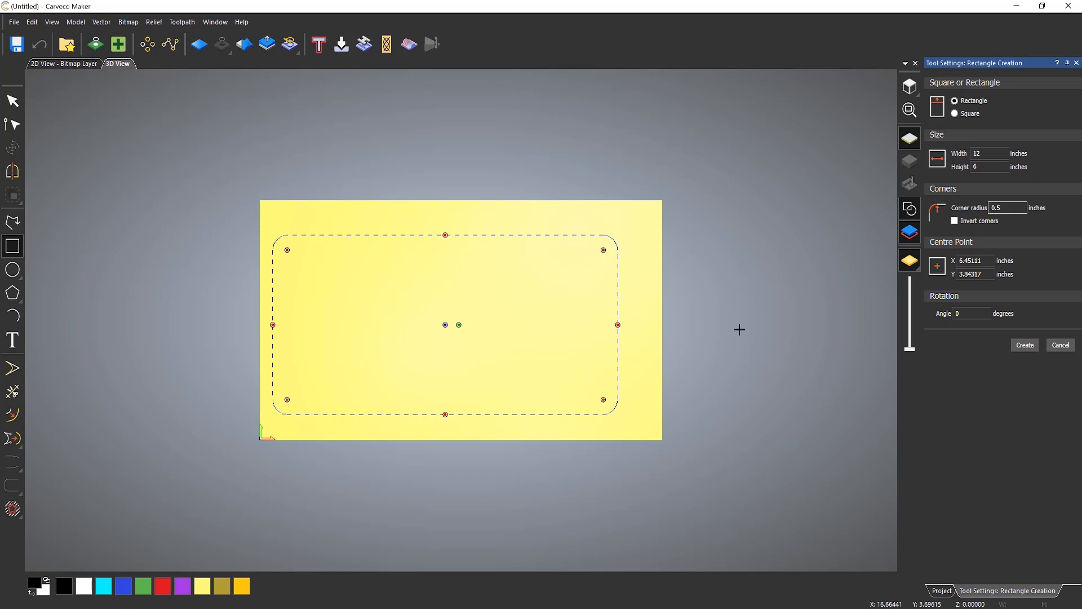
- Toggle the inverted corners option on and off and try setting the centre point to X 0, Y 0
{"action": "left_click", "coordinate": [956, 221]}
{"action": "left_click", "coordinate": [954, 221]}
{"action": "double_click", "coordinate": [973, 261]}
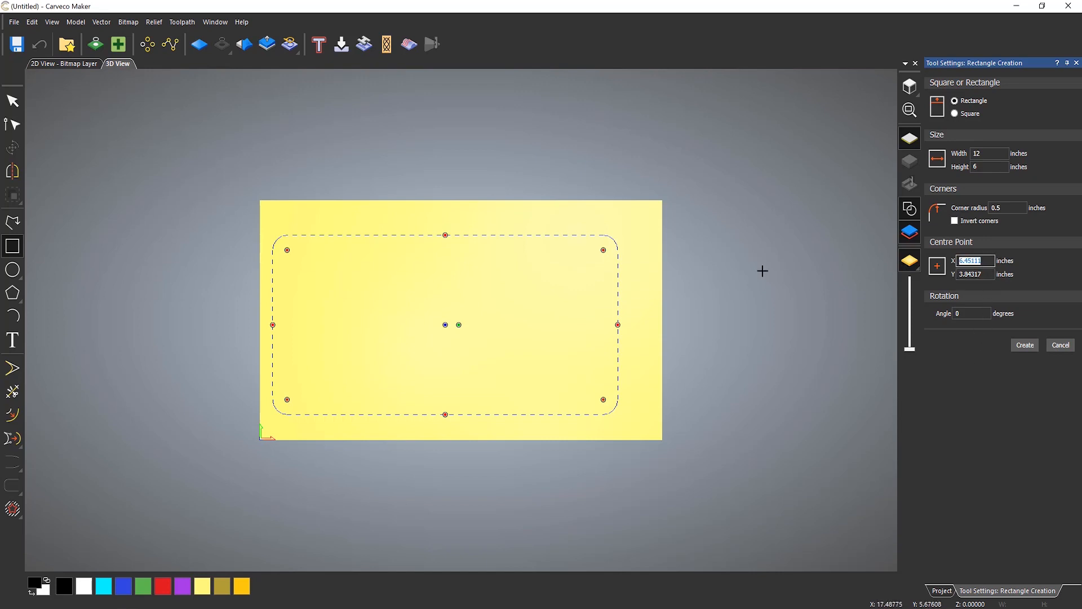
{"action": "type", "text": "0"}
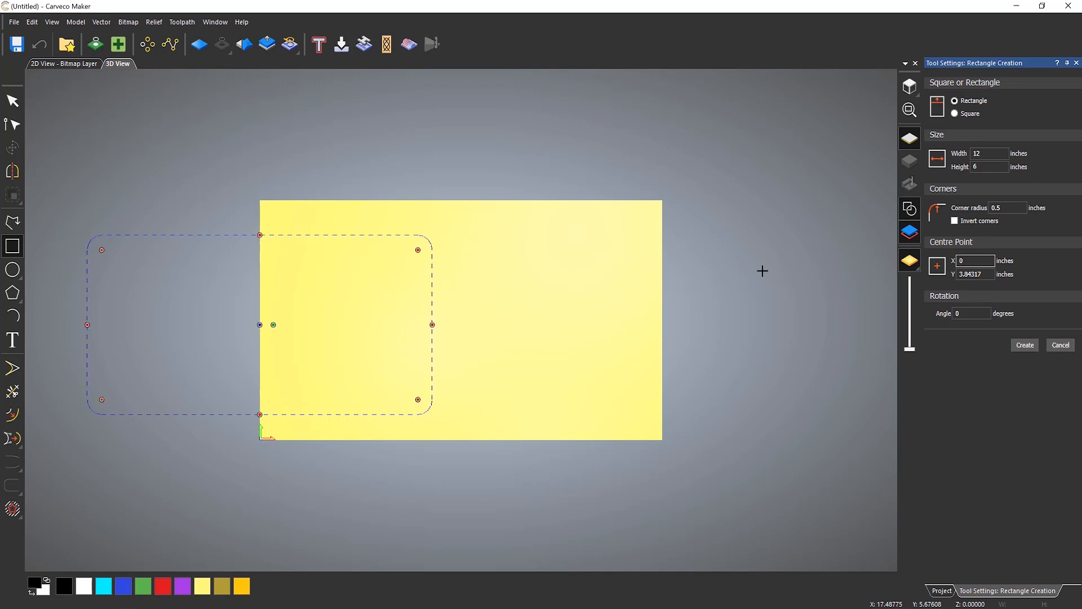
{"action": "key", "text": "Tab"}
{"action": "type", "text": "0"}
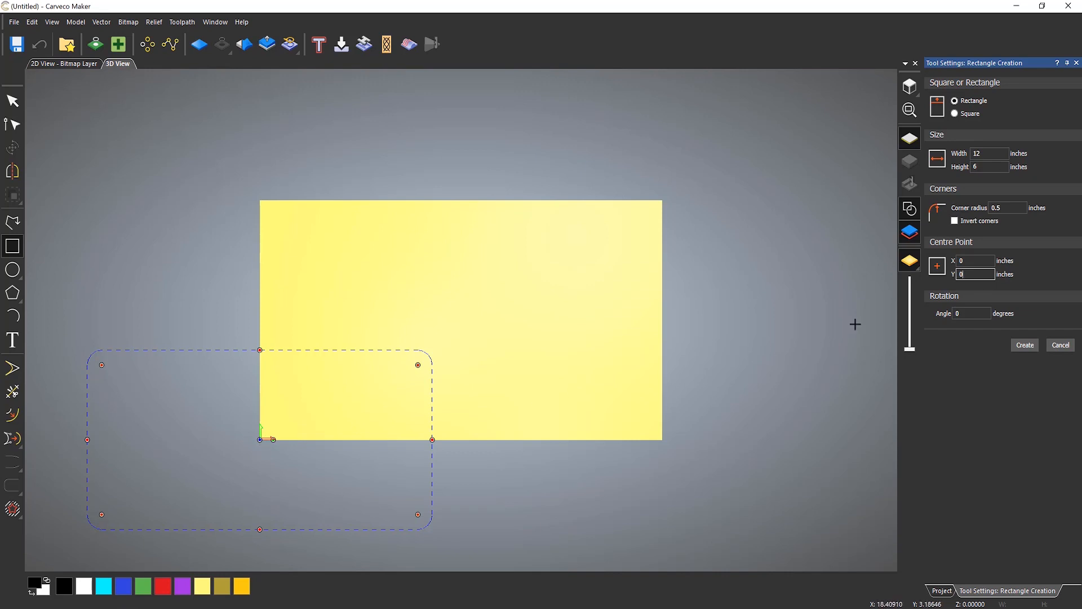
- Set the rectangle's centre point to X 7 inches and Y 2 inches
{"action": "left_click", "coordinate": [970, 260]}
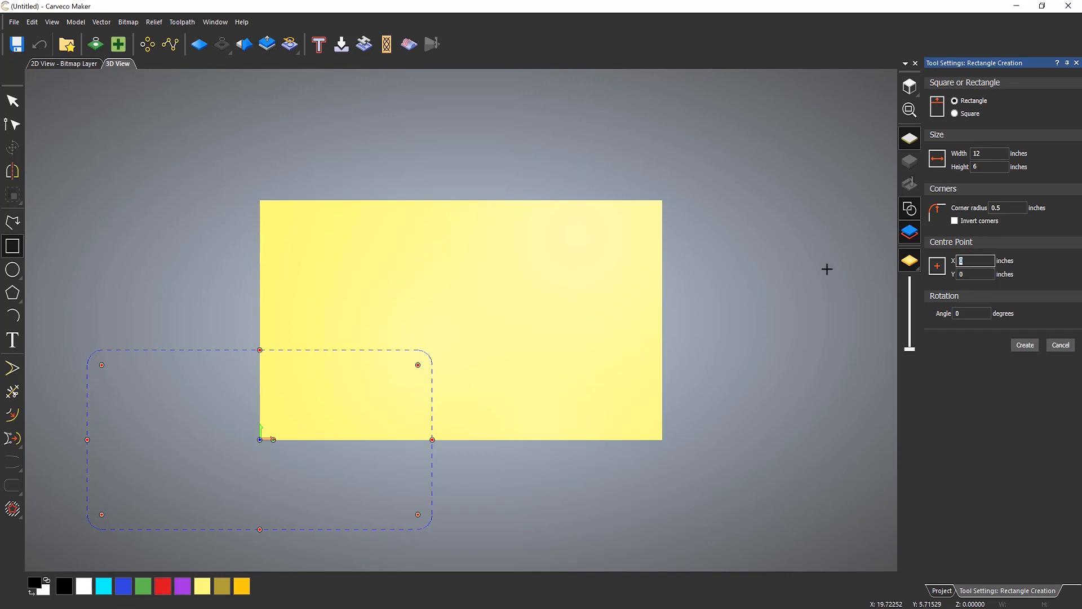
{"action": "type", "text": "7"}
{"action": "left_click", "coordinate": [974, 275]}
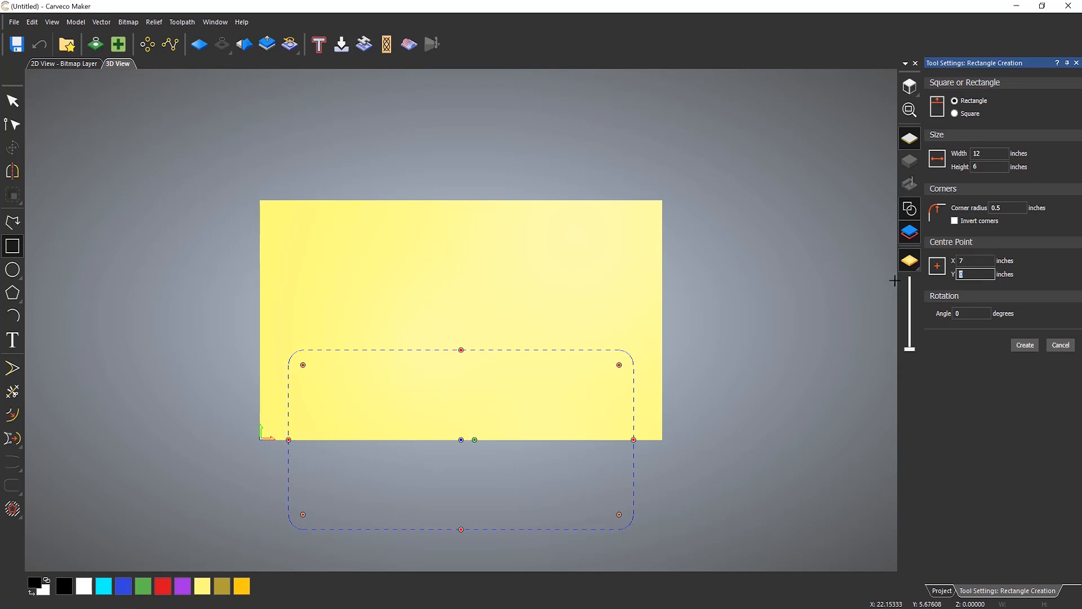
{"action": "type", "text": "4"}
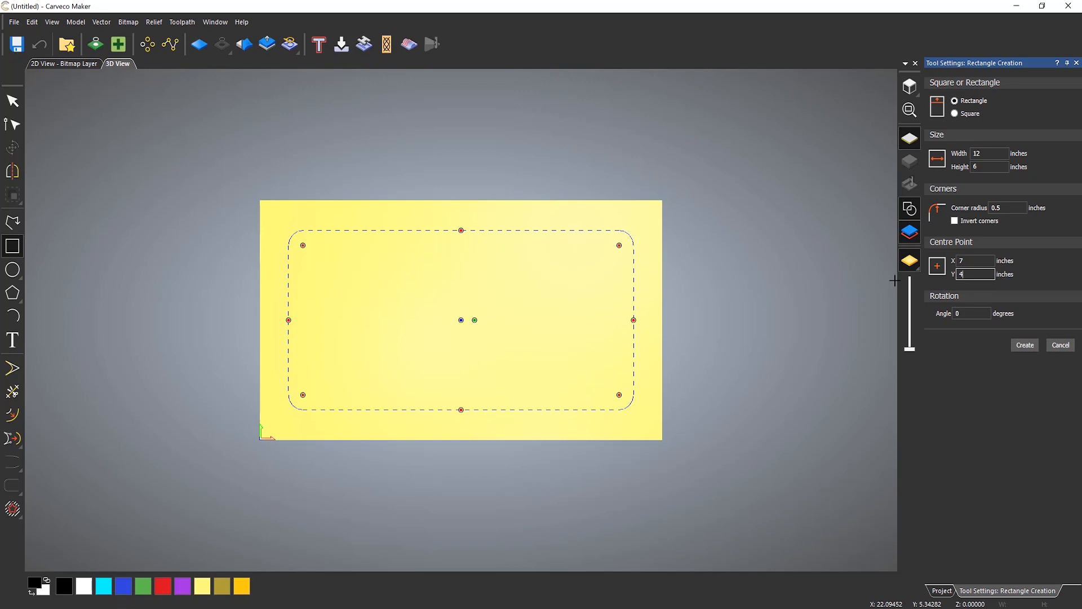
{"action": "key", "text": "BackSpace"}
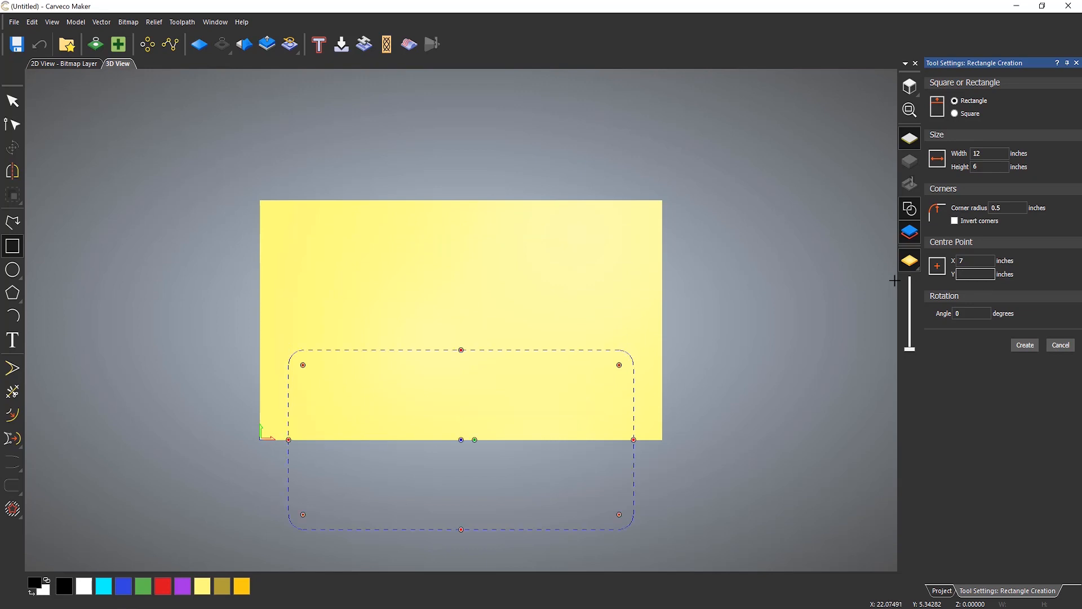
{"action": "type", "text": "2"}
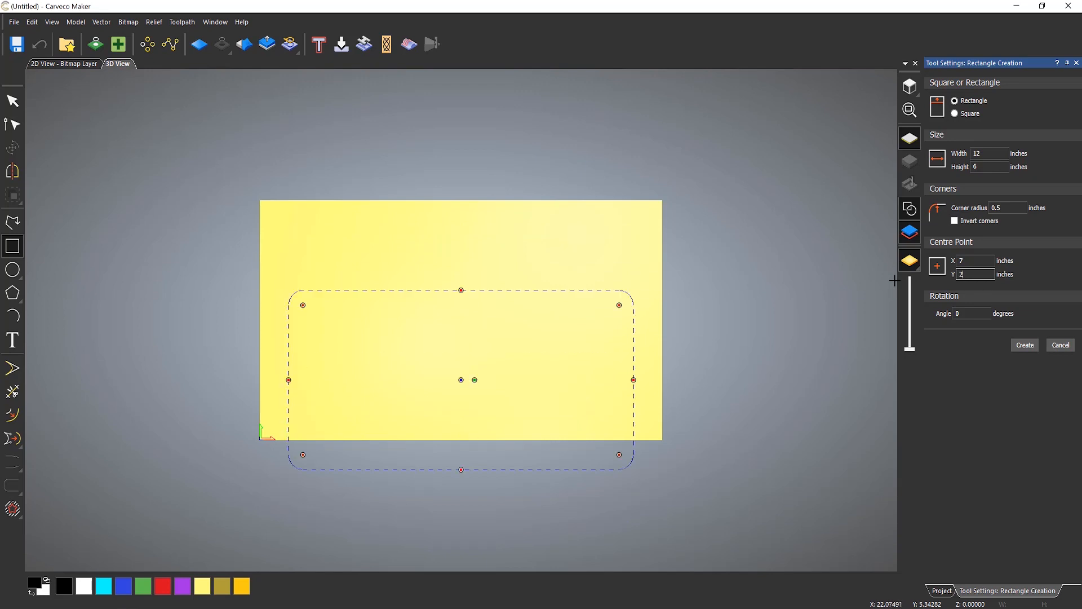
- Create the rounded rectangle and close the rectangle tool
{"action": "left_click", "coordinate": [963, 313]}
{"action": "left_click", "coordinate": [1037, 341]}
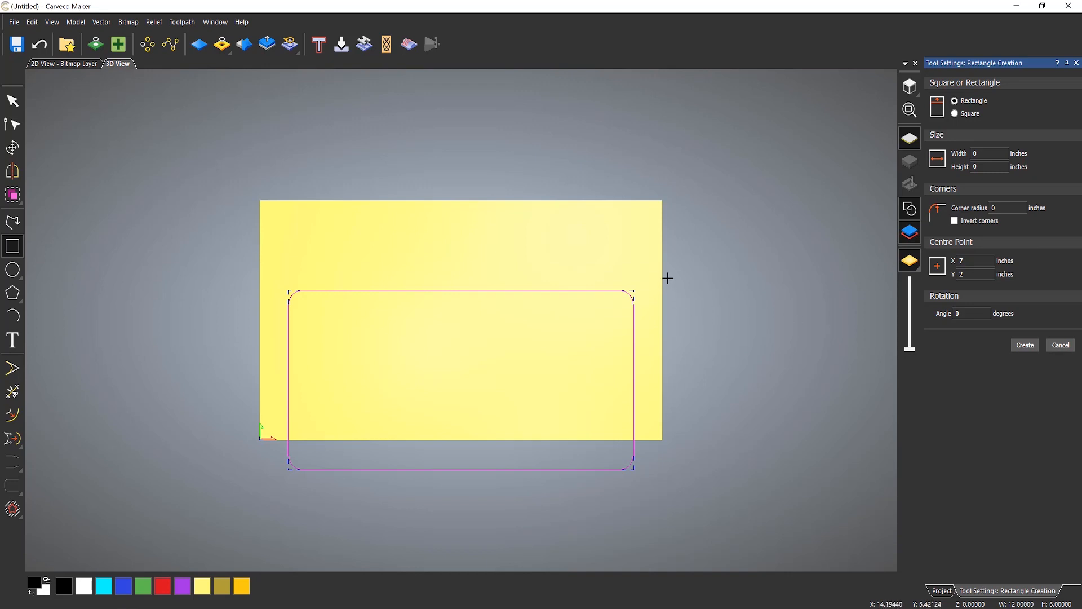
{"action": "key", "text": "Escape"}
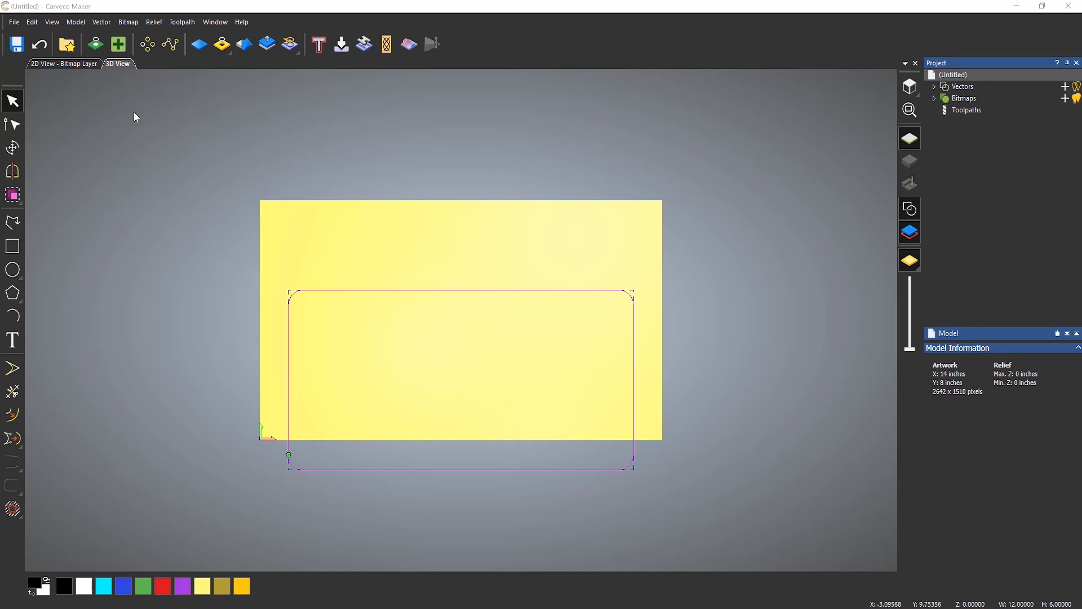
- Centre the selected rectangle in the model
{"action": "left_click", "coordinate": [102, 22]}
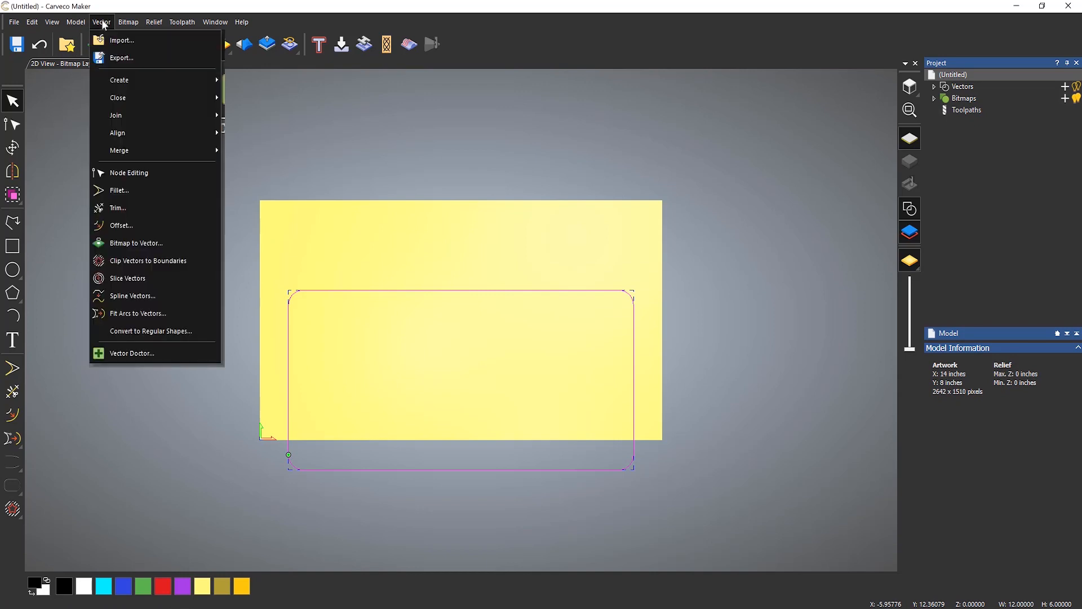
{"action": "mouse_move", "coordinate": [159, 136]}
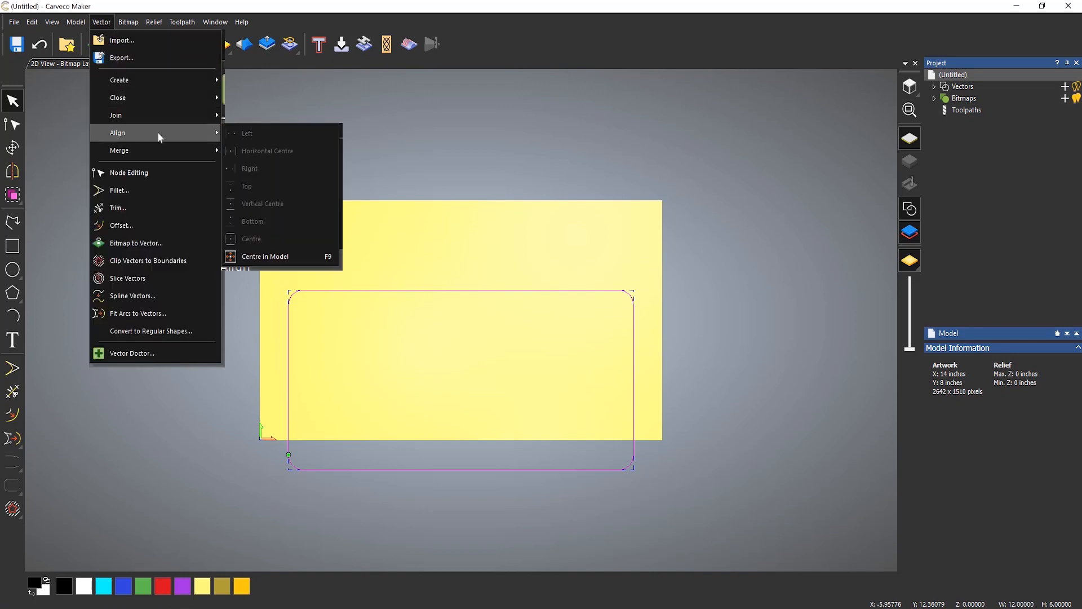
{"action": "left_click", "coordinate": [303, 258]}
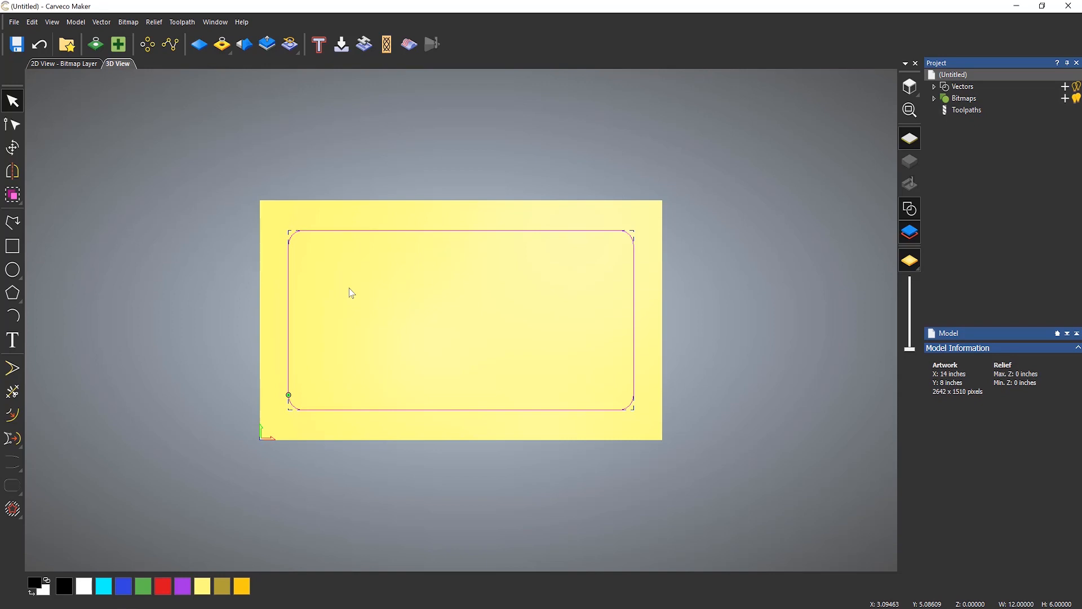
{"action": "left_click", "coordinate": [168, 281]}
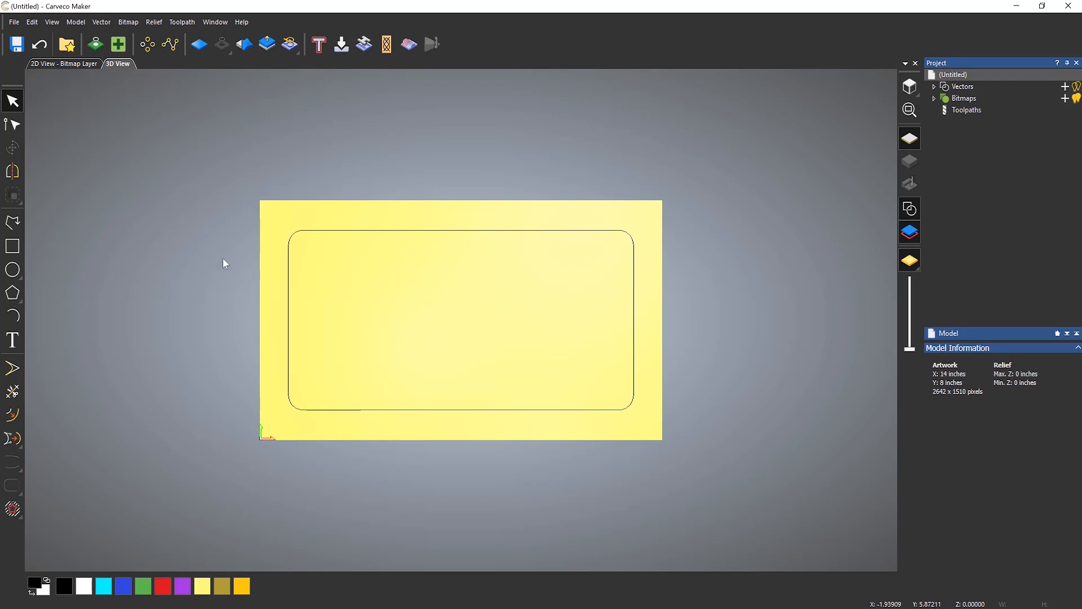
{"action": "left_click", "coordinate": [338, 230]}
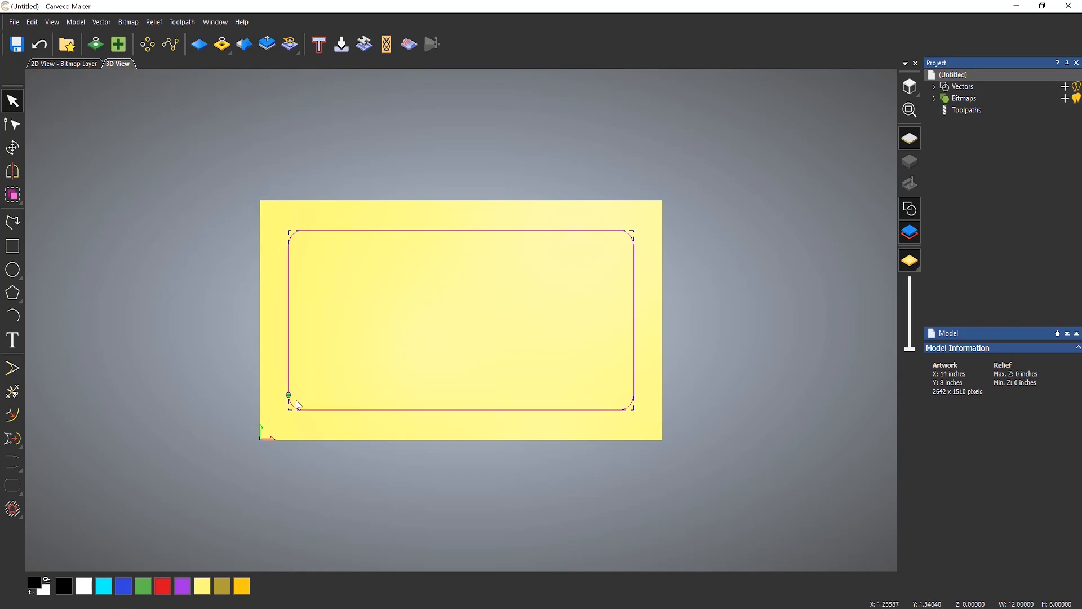
{"action": "left_click", "coordinate": [384, 375]}
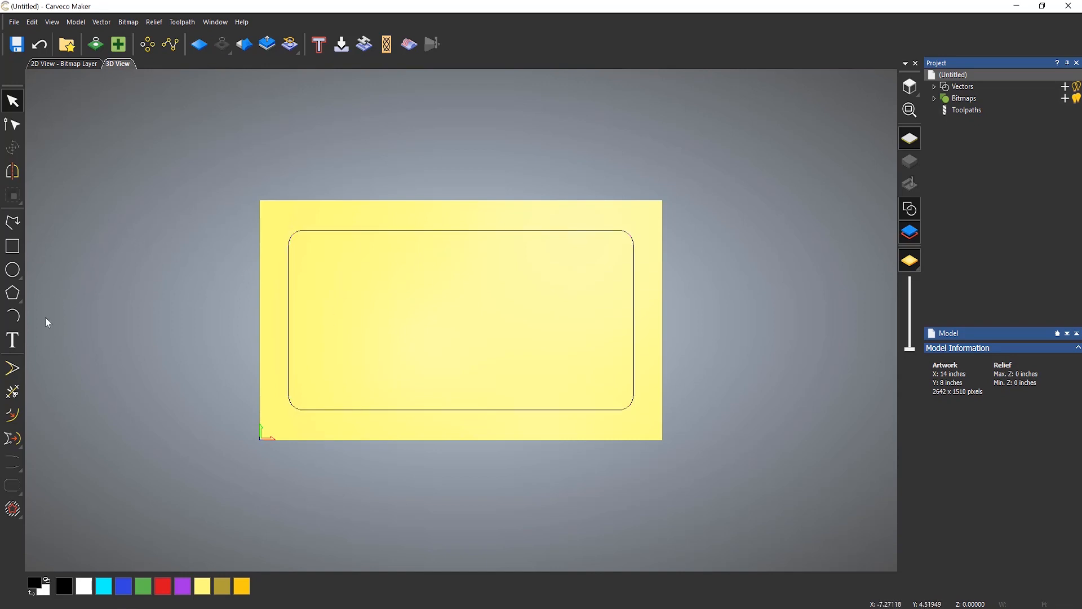
- Start the Text tool and set the character spacing to 0% of space
{"action": "left_click", "coordinate": [20, 340]}
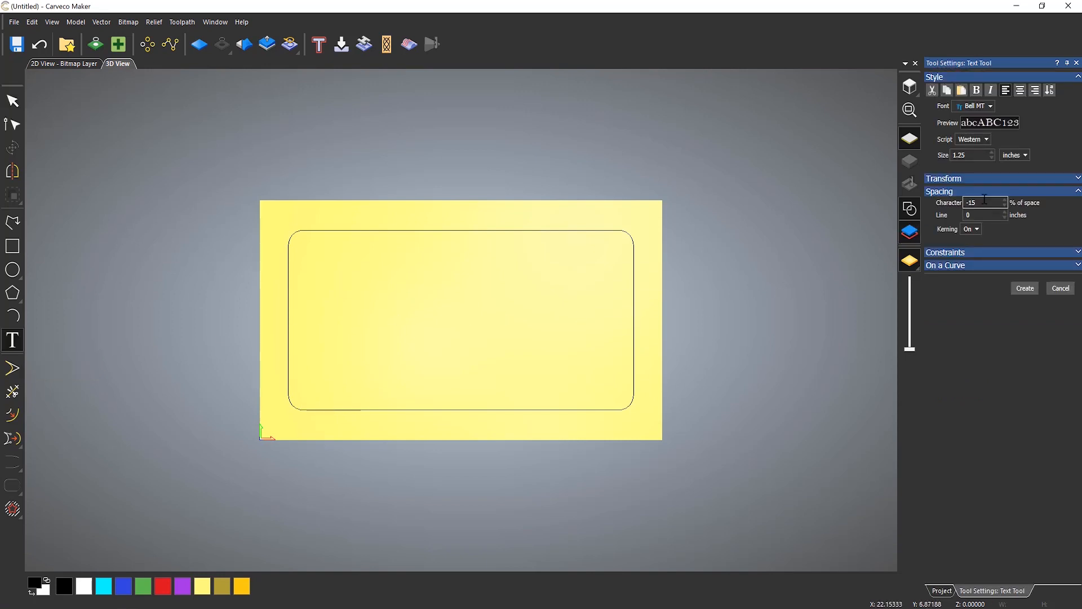
{"action": "left_click_drag", "start_coordinate": [984, 202], "coordinate": [921, 214]}
{"action": "type", "text": "0"}
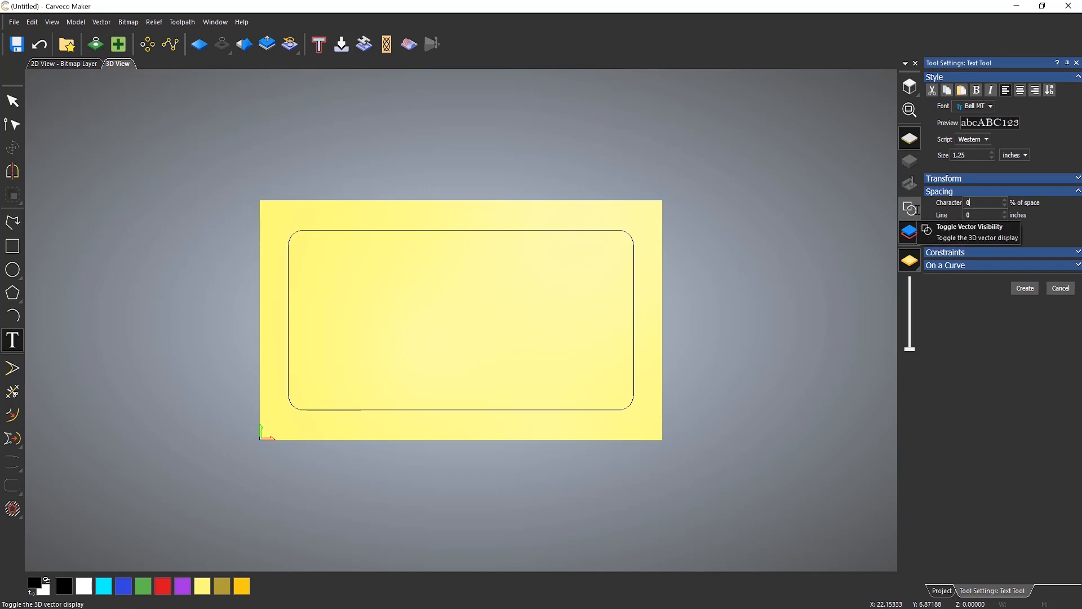
{"action": "left_click", "coordinate": [937, 192]}
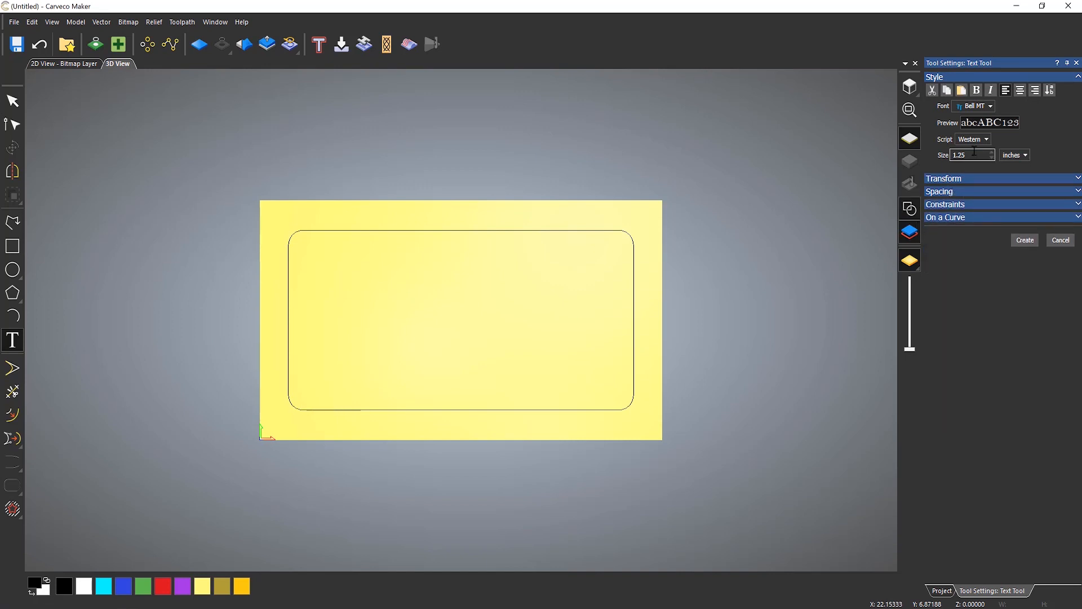
- Set the text size to 100 points and type LEIGHTON inside the rectangle's left side
{"action": "left_click", "coordinate": [1017, 156]}
{"action": "left_click", "coordinate": [1001, 168]}
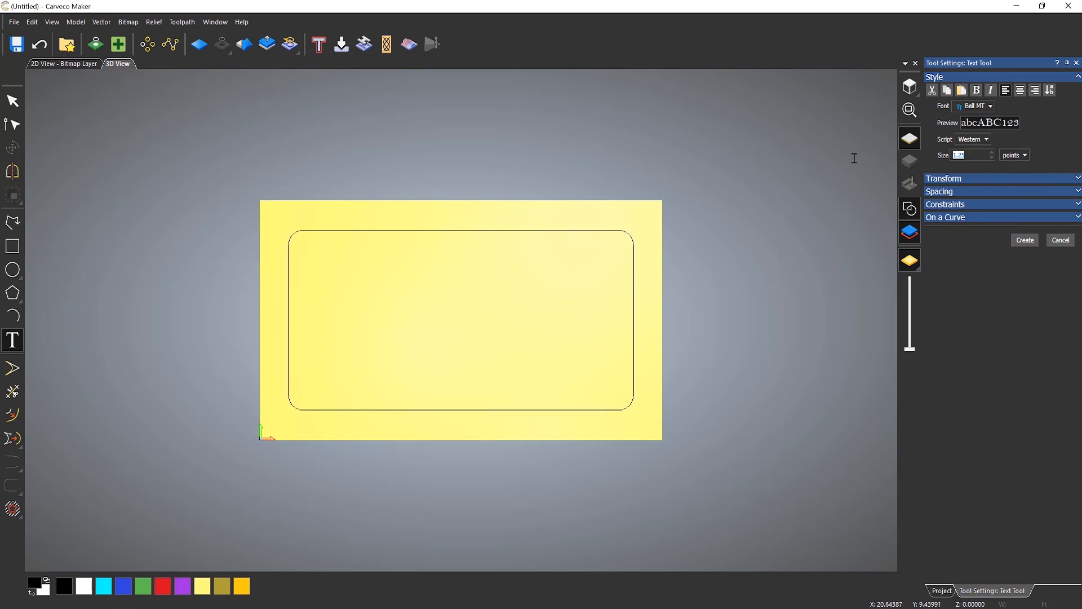
{"action": "type", "text": "1000"}
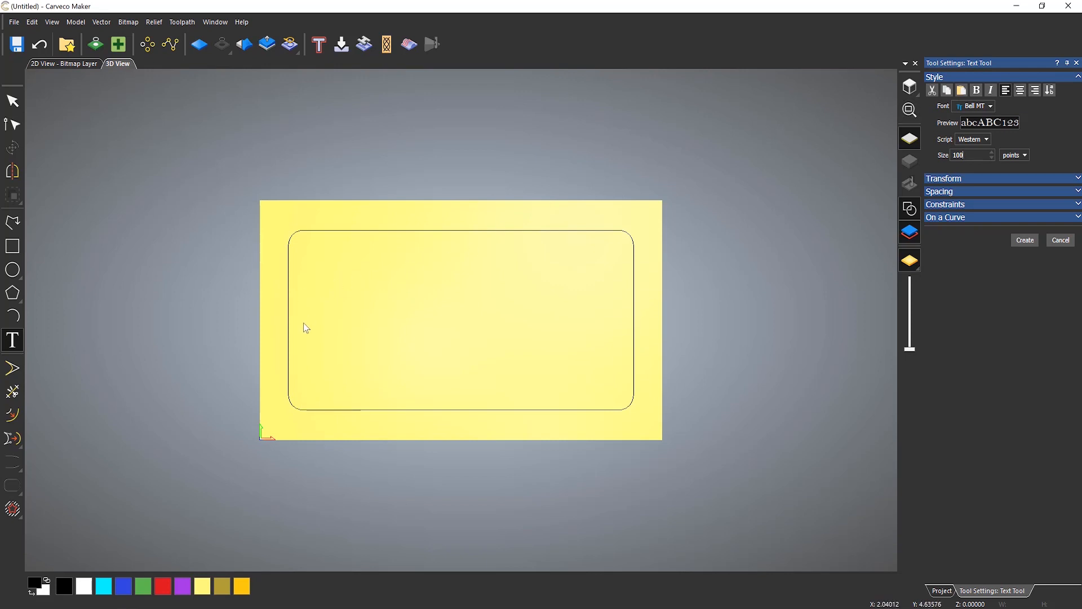
{"action": "left_click", "coordinate": [315, 315]}
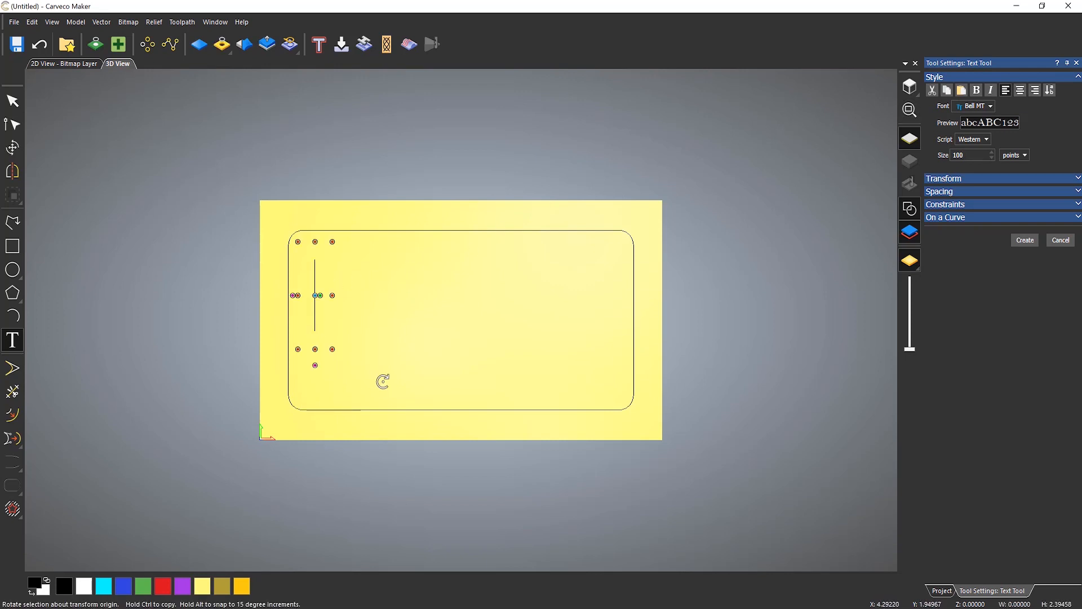
{"action": "type", "text": "LEIGHTON"}
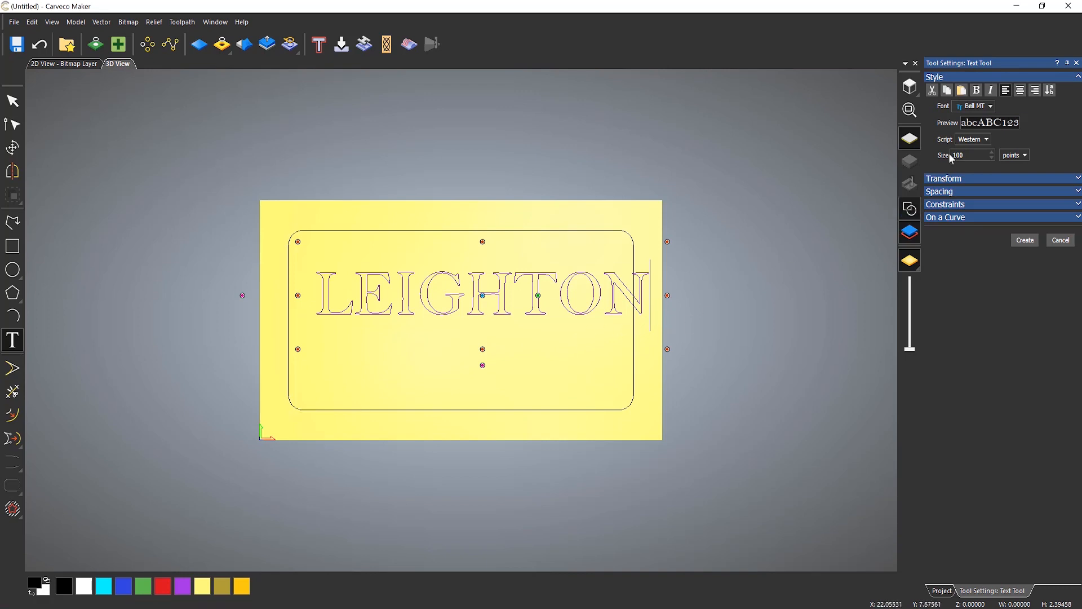
{"action": "left_click", "coordinate": [1013, 155]}
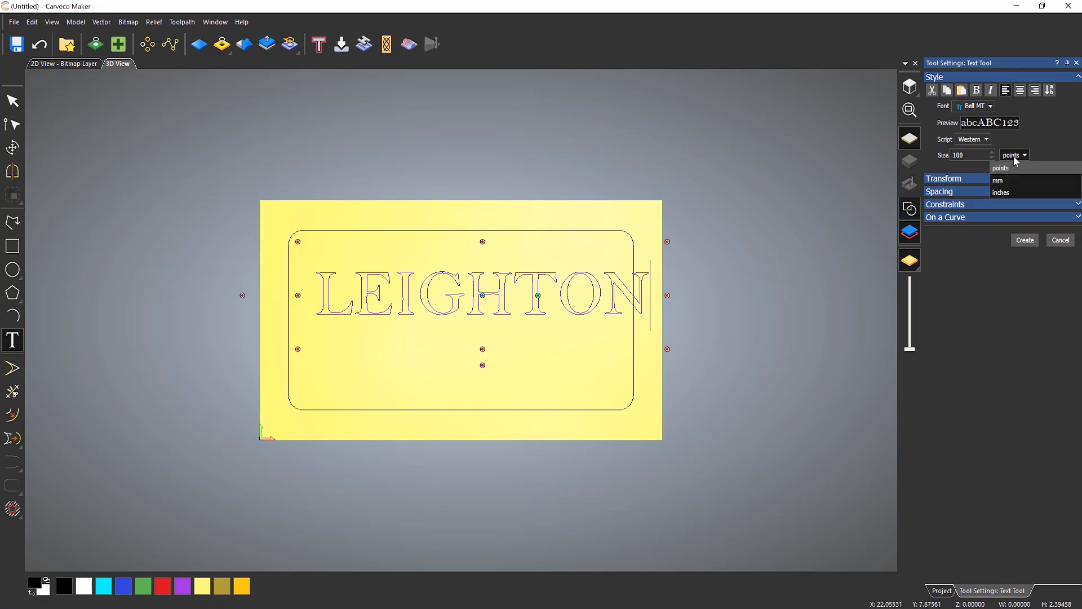
{"action": "left_click", "coordinate": [1007, 194]}
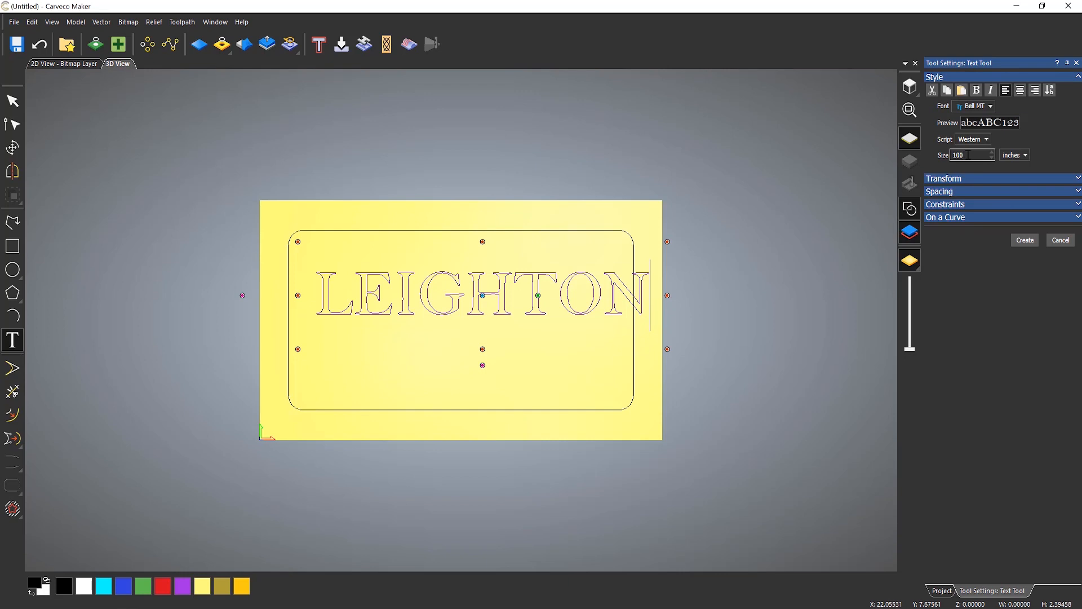
{"action": "left_click_drag", "start_coordinate": [968, 155], "coordinate": [865, 154]}
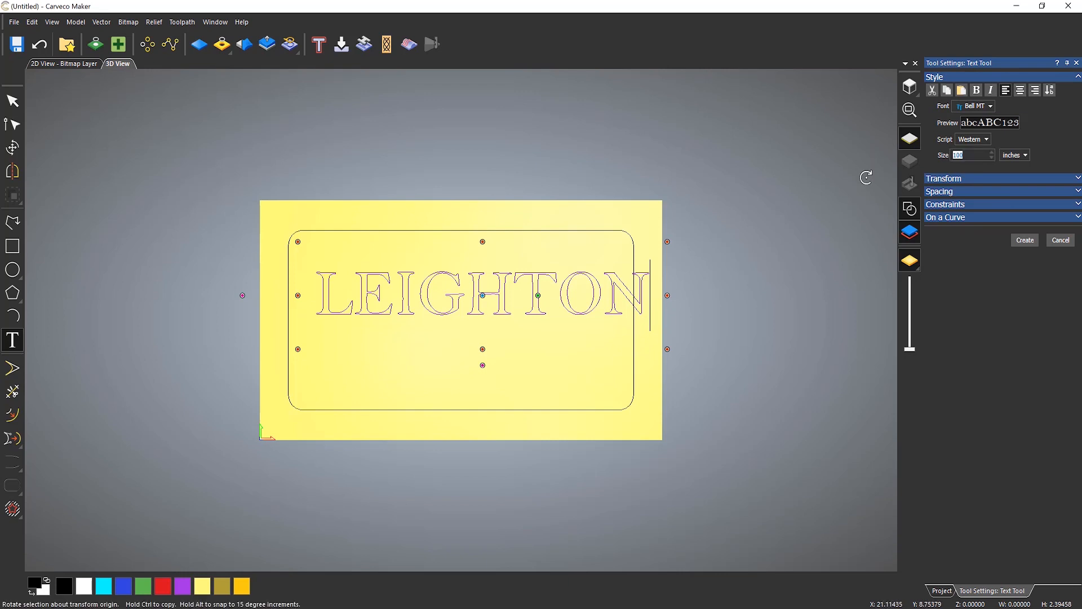
{"action": "type", "text": "1"}
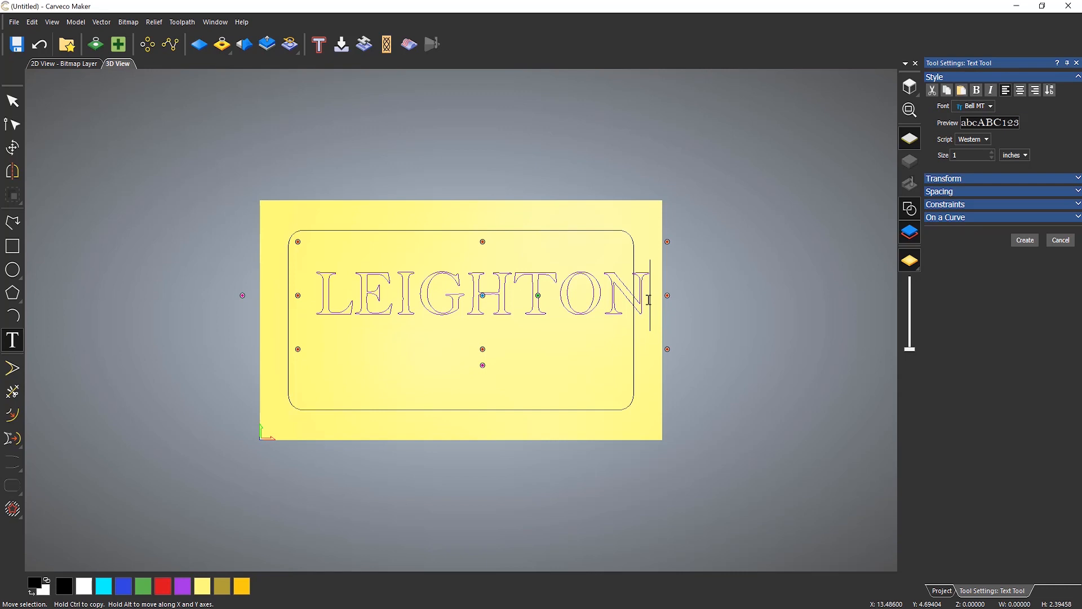
- Select the LEIGHTON text and set its size to 1.25 inches
{"action": "left_click_drag", "start_coordinate": [649, 300], "coordinate": [319, 296]}
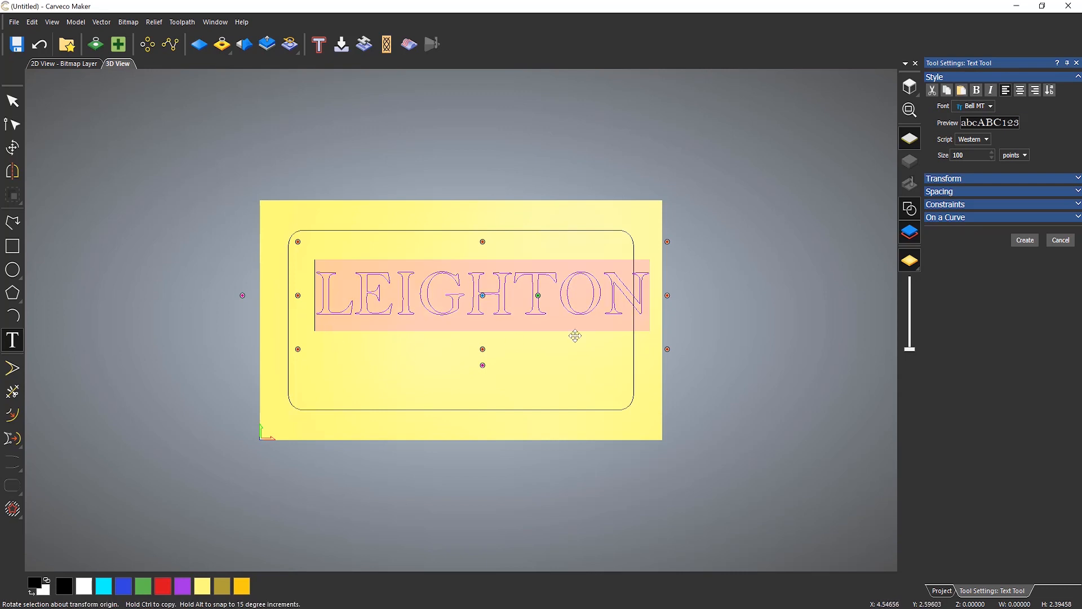
{"action": "left_click", "coordinate": [1009, 157]}
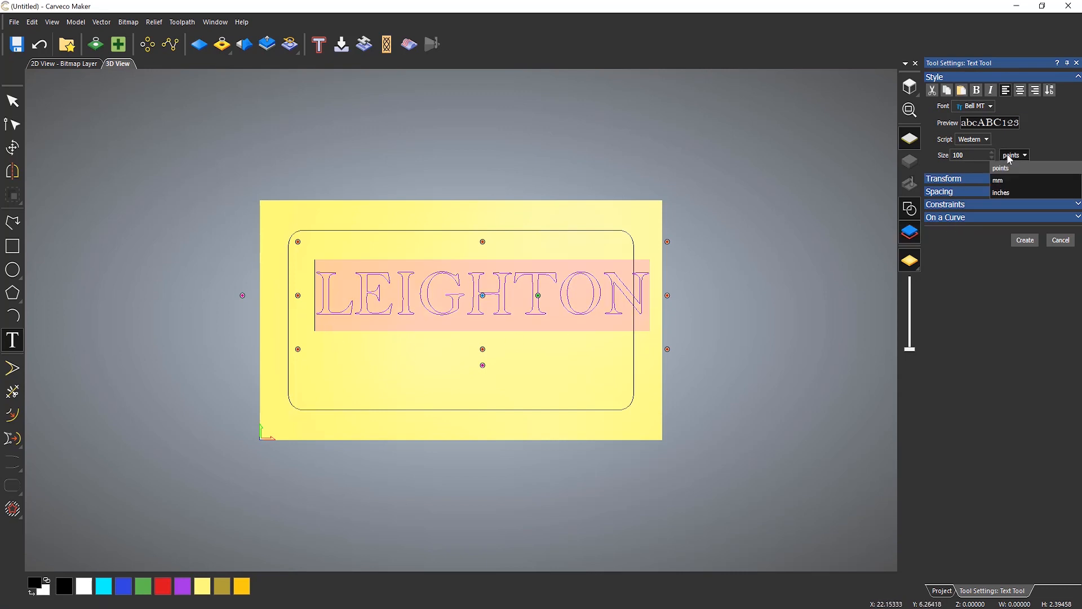
{"action": "left_click", "coordinate": [1009, 195]}
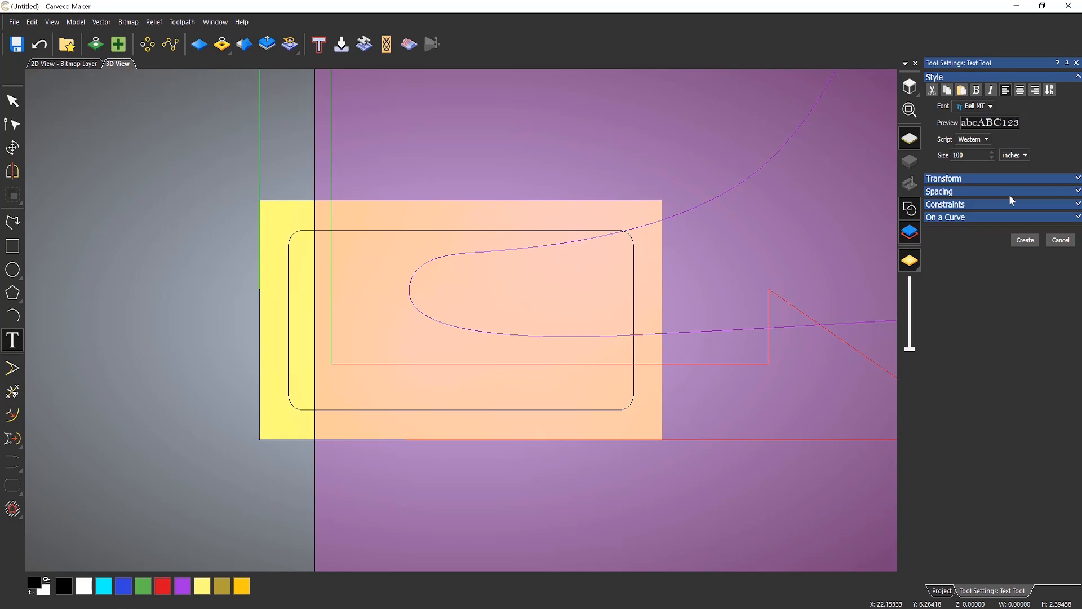
{"action": "left_click_drag", "start_coordinate": [975, 155], "coordinate": [819, 154]}
{"action": "type", "text": "2"}
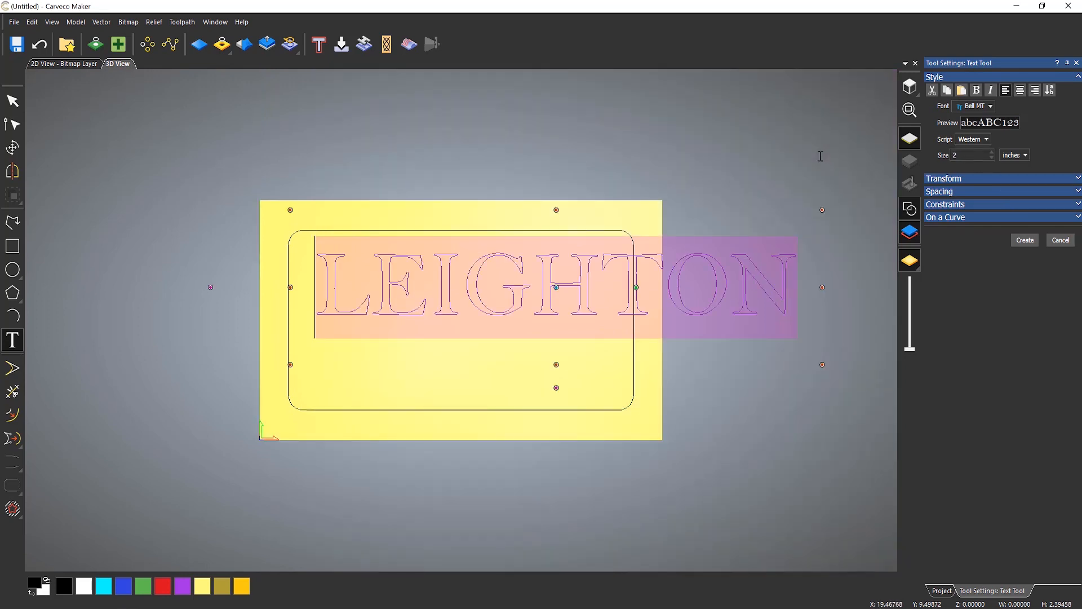
{"action": "key", "text": "BackSpace"}
{"action": "type", "text": "1"}
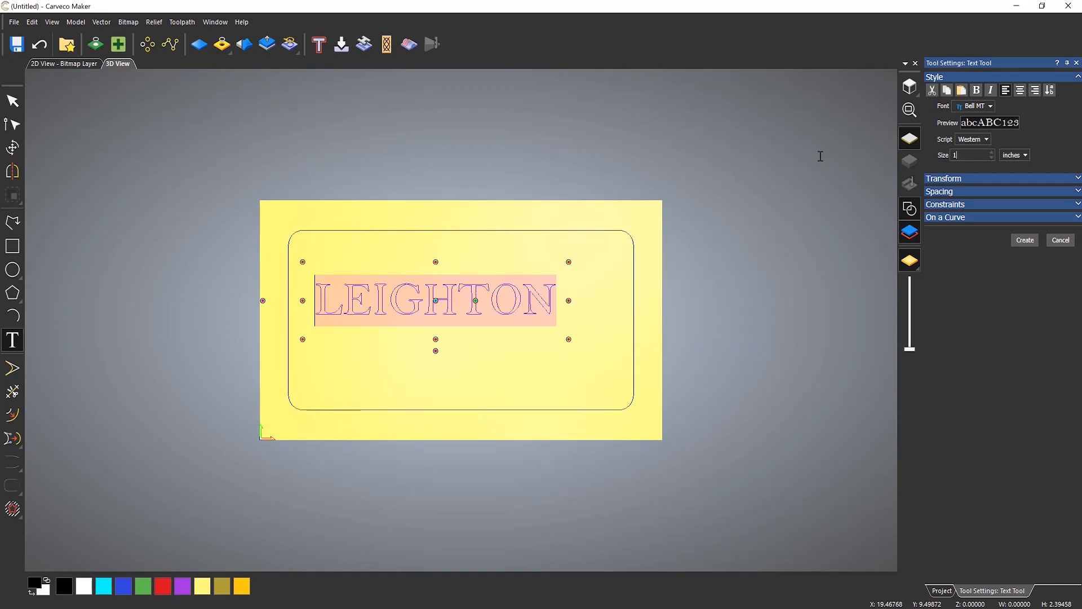
{"action": "type", "text": ".5"}
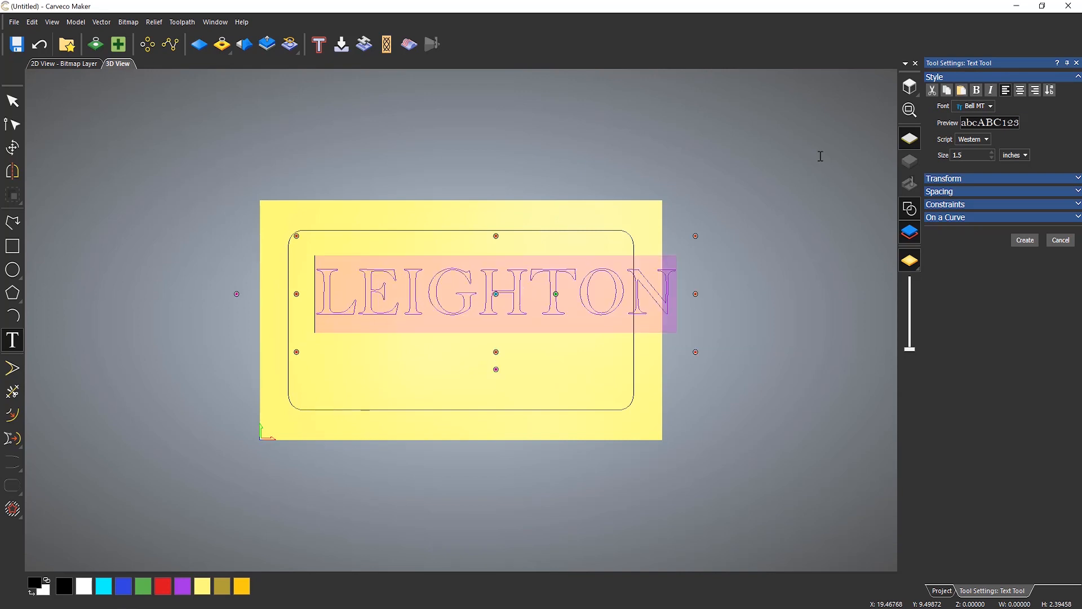
{"action": "key", "text": "BackSpace"}
{"action": "type", "text": "5"}
{"action": "key", "text": "BackSpace"}
{"action": "key", "text": "BackSpace"}
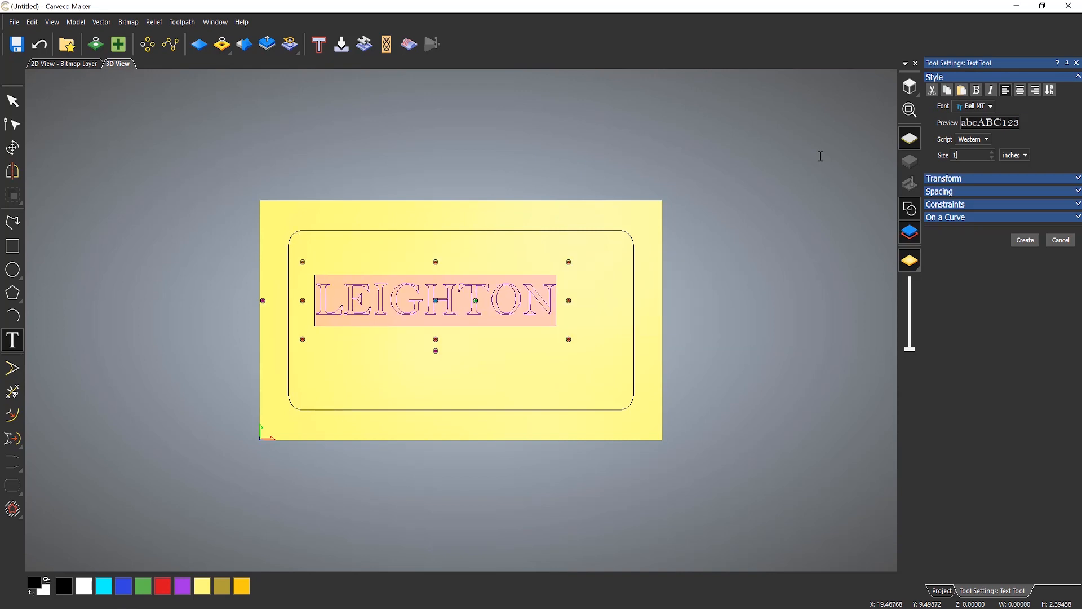
{"action": "type", "text": "5"}
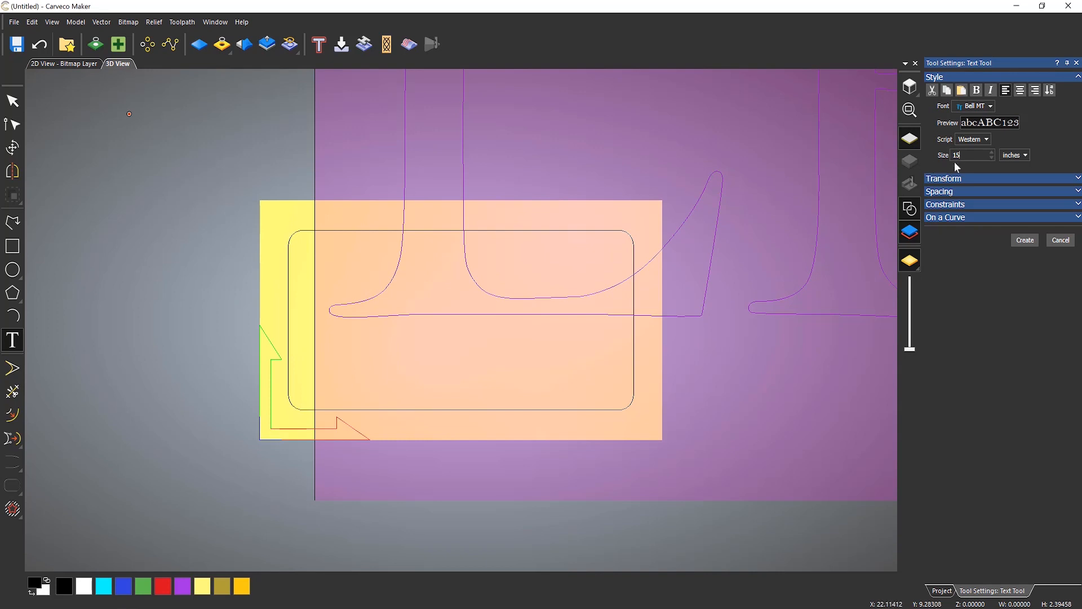
{"action": "key", "text": "BackSpace"}
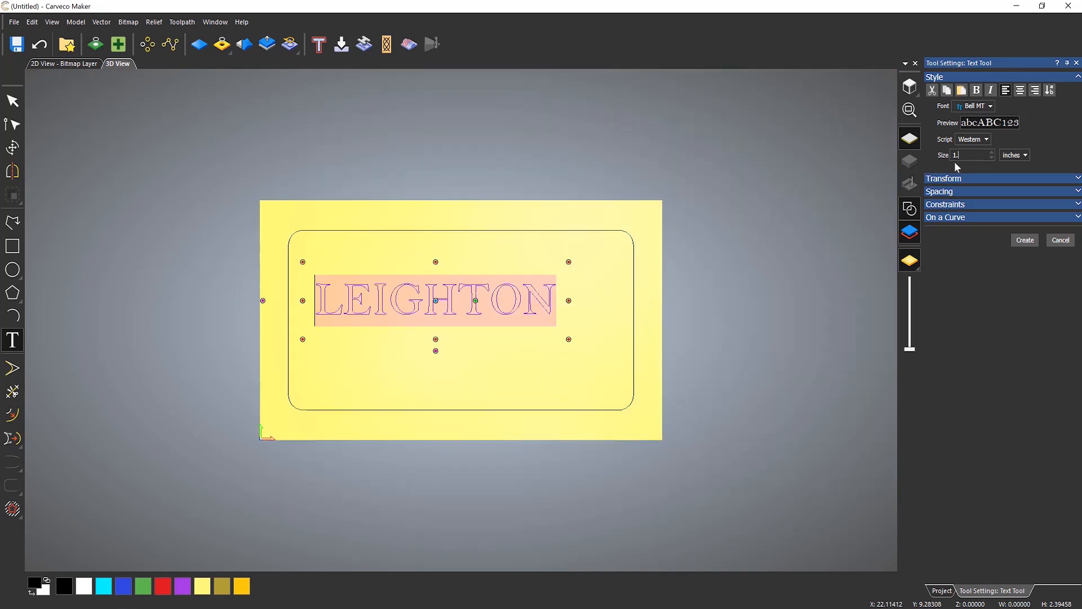
{"action": "type", "text": ".2"}
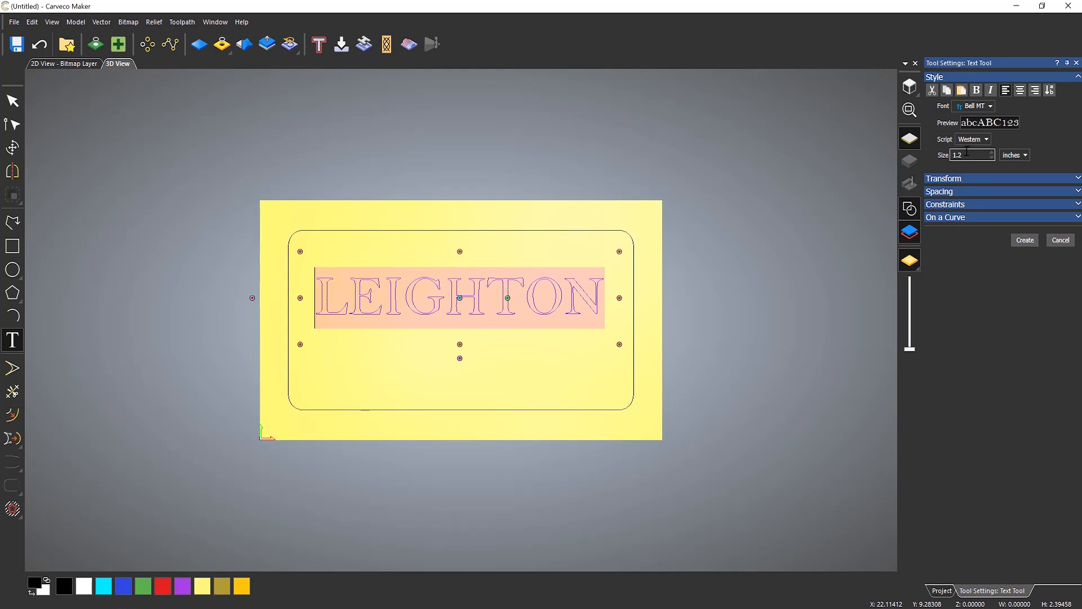
{"action": "type", "text": "5"}
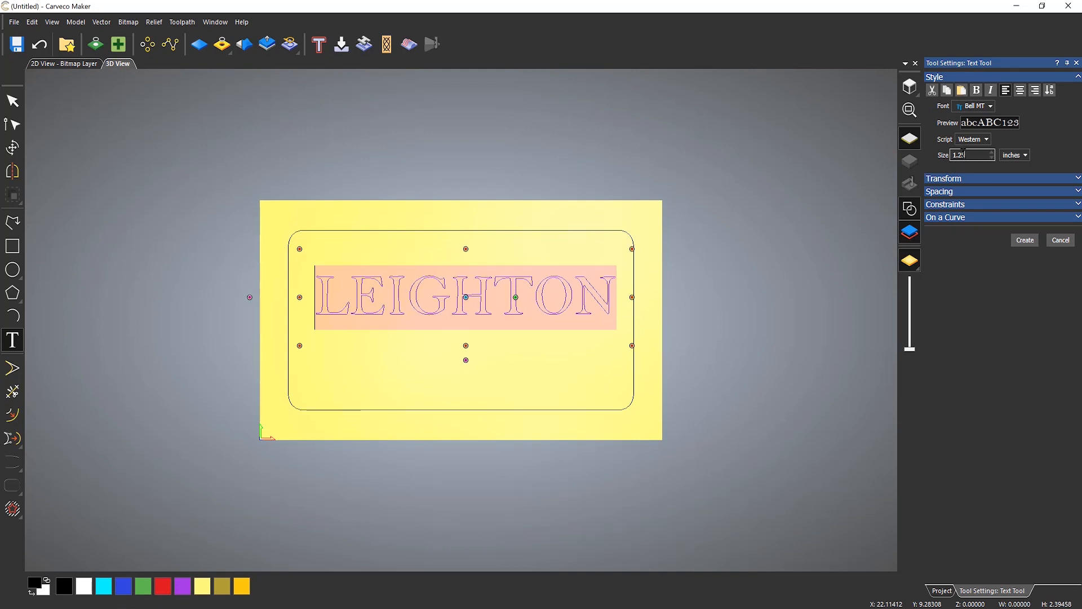
- Open the text spacing options and step the character spacing down repeatedly
{"action": "left_click", "coordinate": [948, 192]}
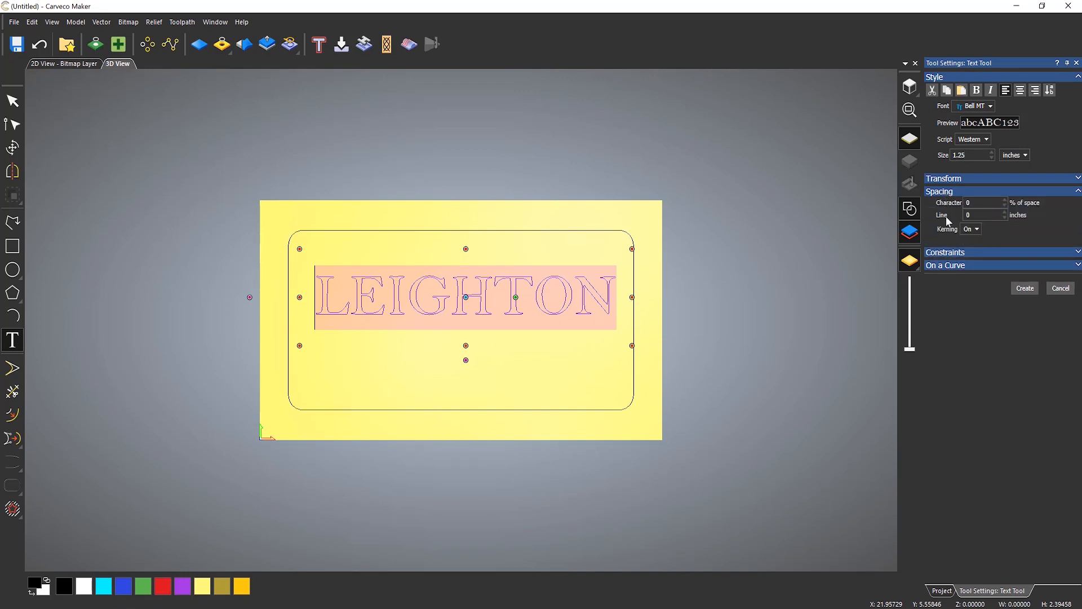
{"action": "scroll", "coordinate": [459, 293], "scroll_direction": "up", "scroll_amount": 5}
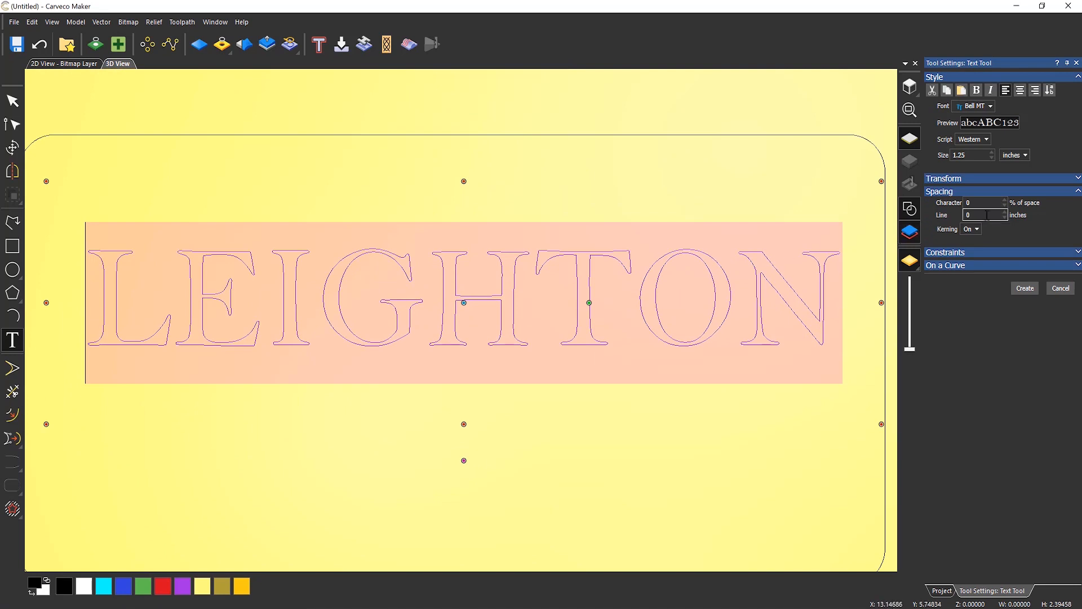
{"action": "left_click", "coordinate": [1005, 206]}
{"action": "left_click", "coordinate": [1004, 206]}
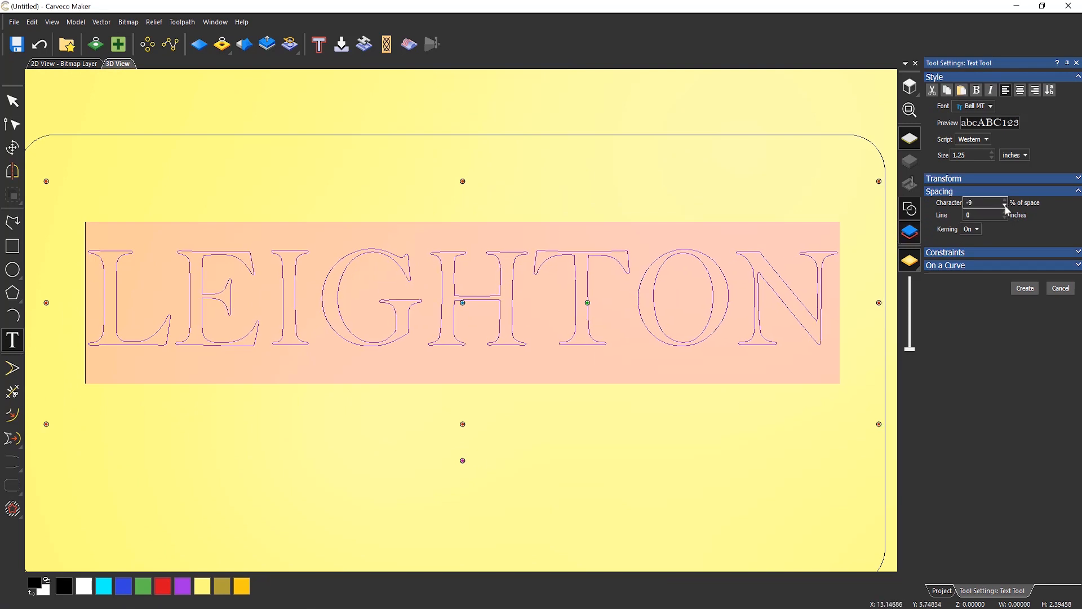
{"action": "left_click", "coordinate": [1005, 206]}
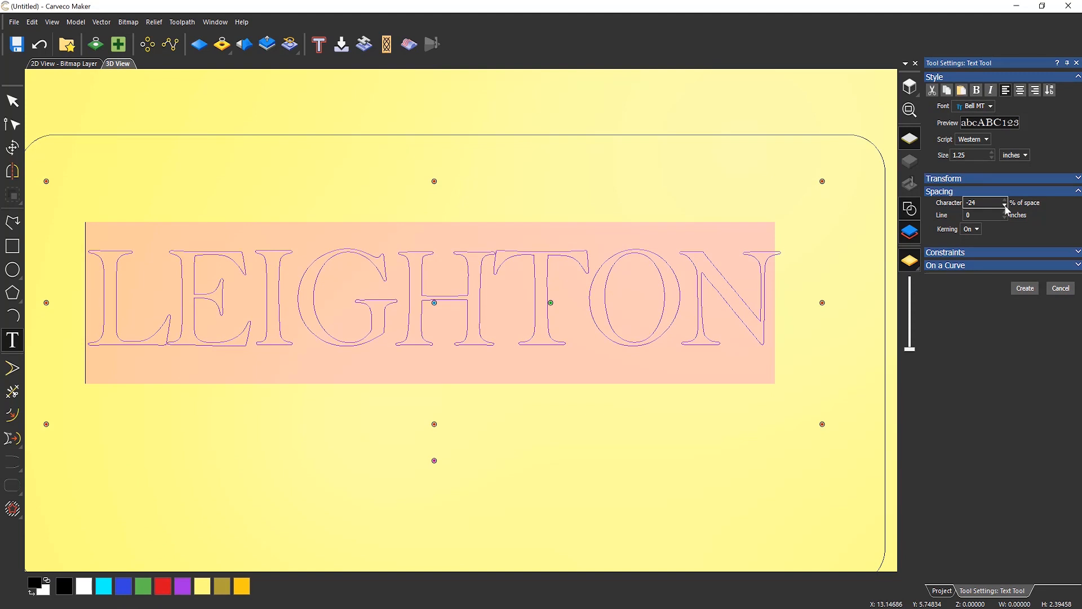
{"action": "left_click", "coordinate": [1005, 206]}
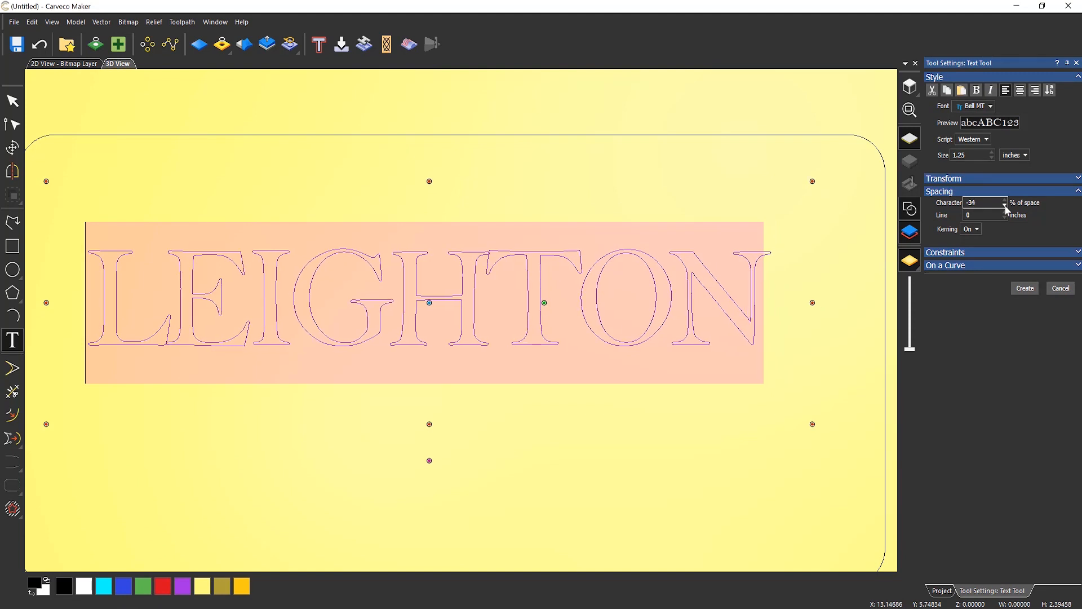
{"action": "left_click", "coordinate": [1006, 206]}
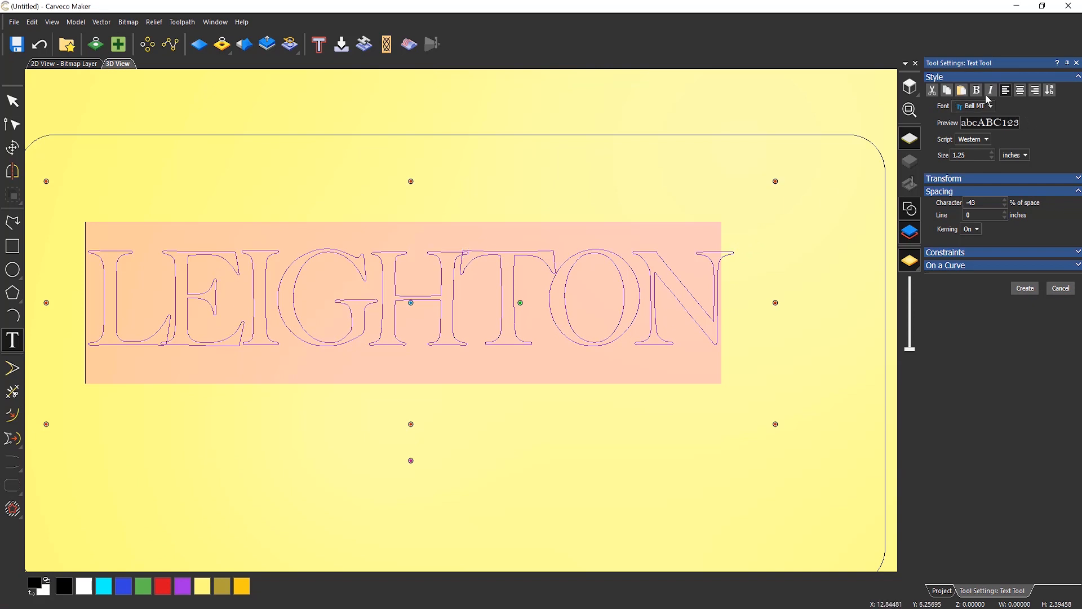
- Set the text's character spacing to -10% of space
{"action": "double_click", "coordinate": [972, 202]}
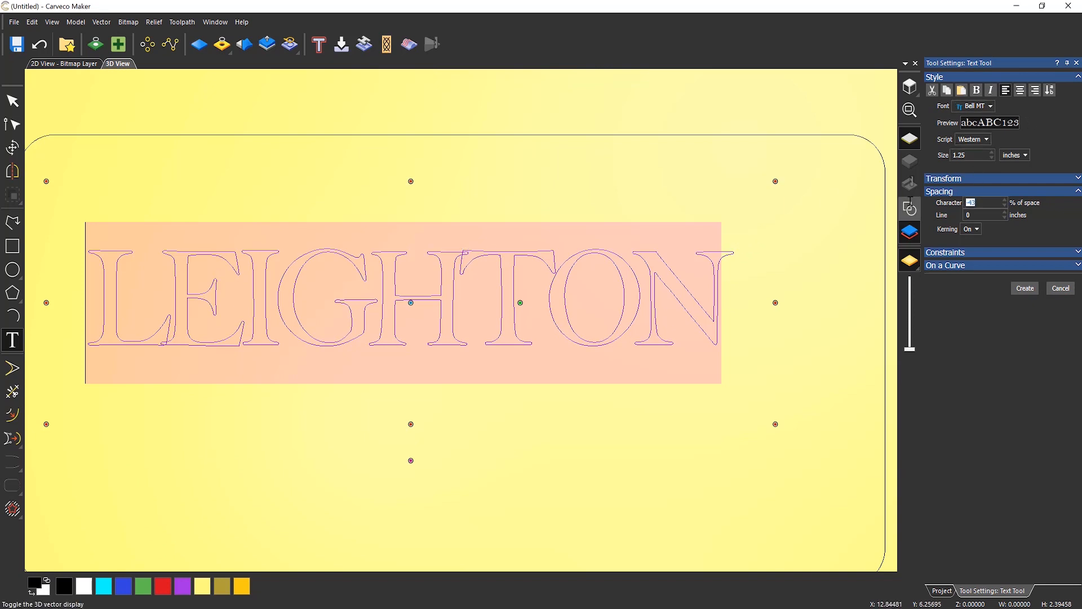
{"action": "type", "text": "10"}
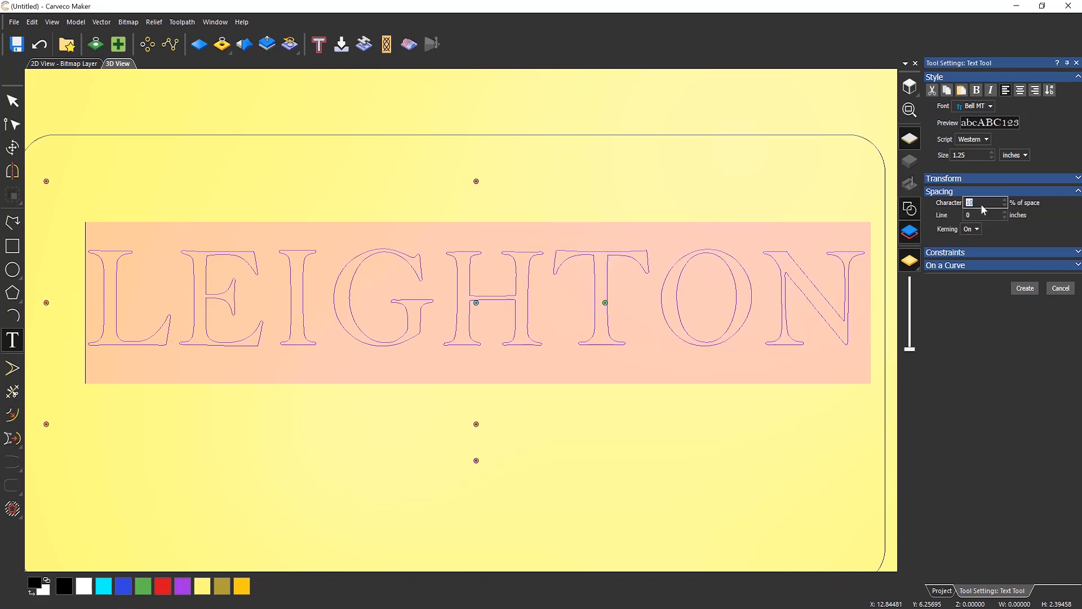
{"action": "scroll", "coordinate": [606, 346], "scroll_direction": "down", "scroll_amount": 2}
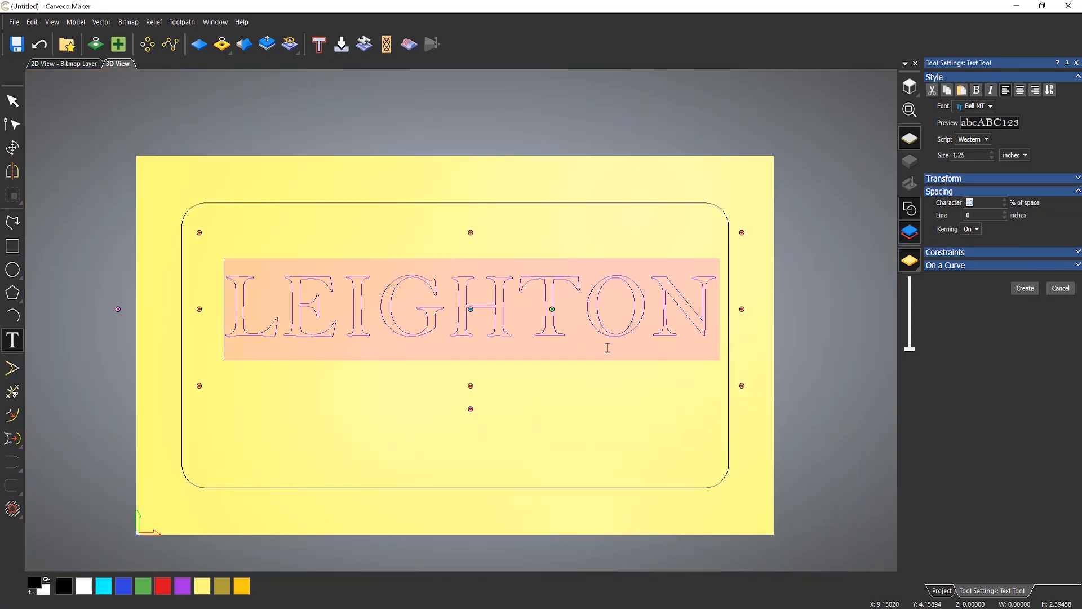
{"action": "left_click", "coordinate": [1005, 206]}
{"action": "left_click", "coordinate": [1005, 206]}
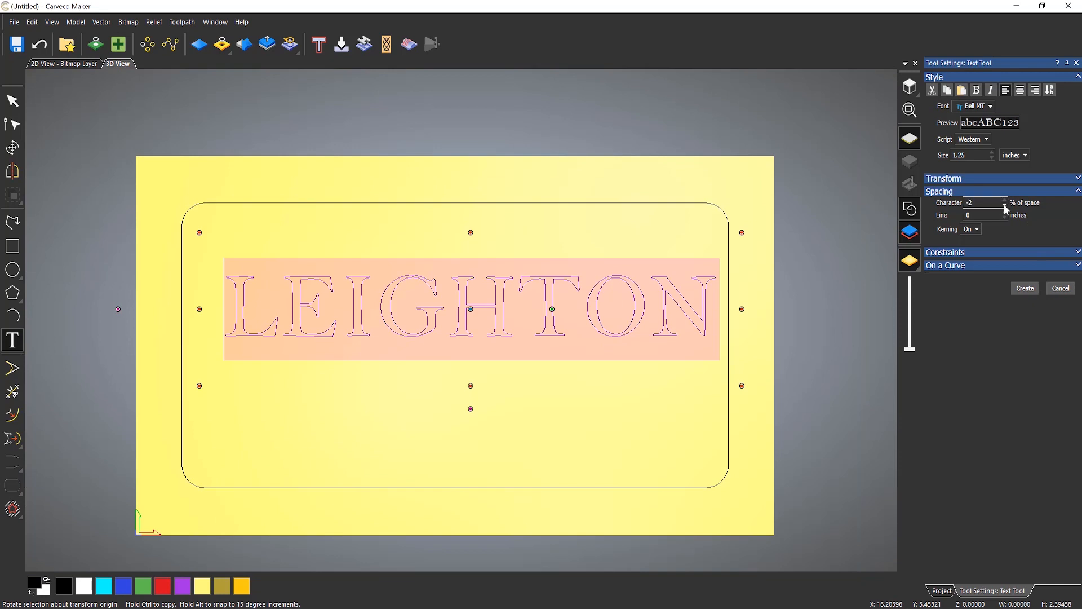
{"action": "left_click", "coordinate": [1005, 205]}
{"action": "left_click", "coordinate": [1005, 201]}
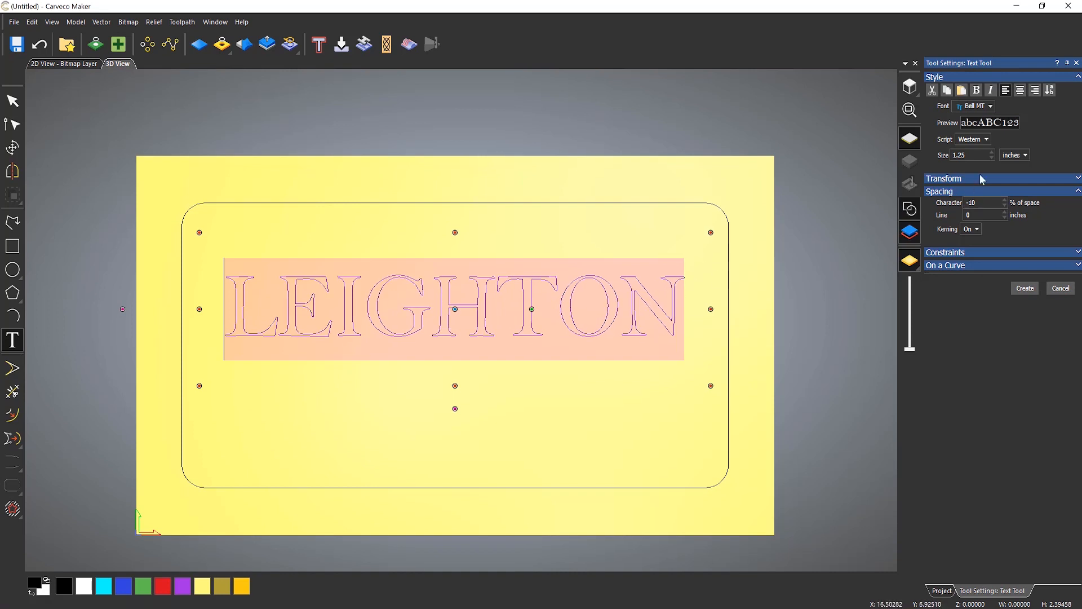
- Browse through other fonts for the LEIGHTON text and return to Bell MT
{"action": "left_click", "coordinate": [991, 108]}
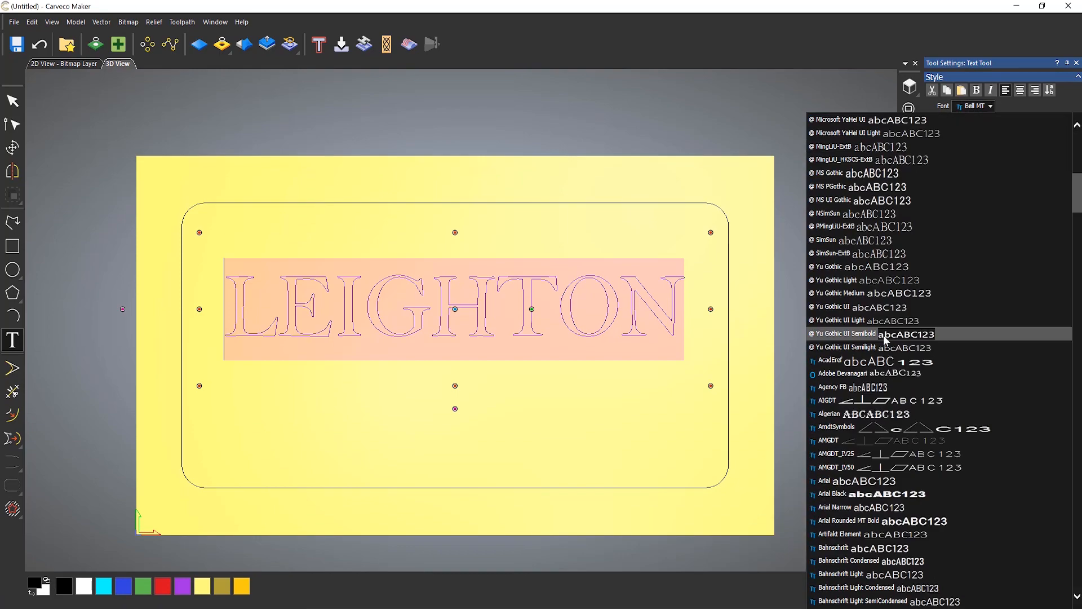
{"action": "scroll", "coordinate": [884, 338], "scroll_direction": "down", "scroll_amount": 20}
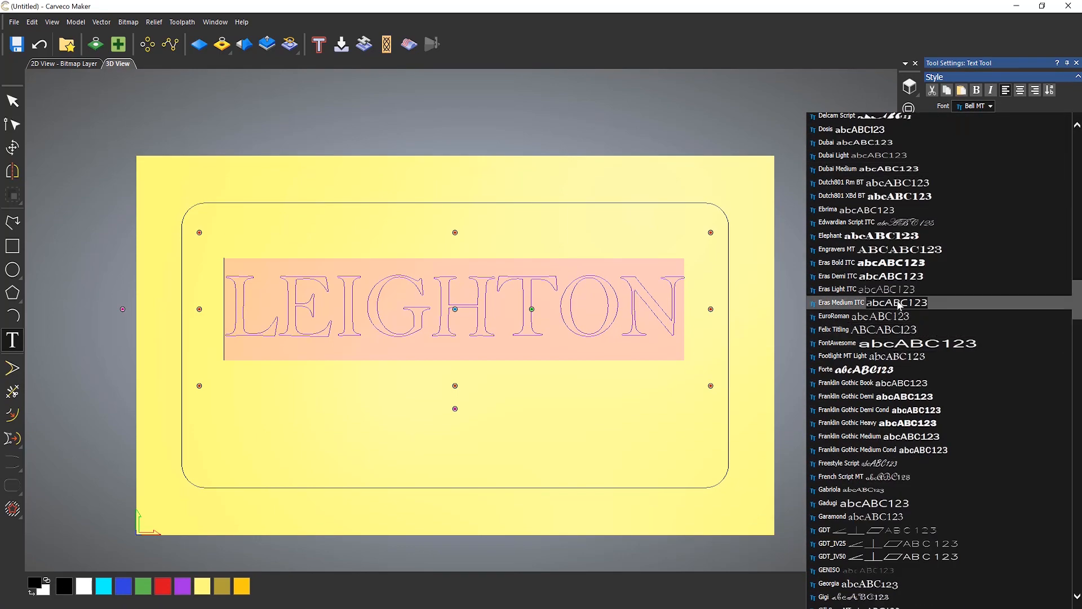
{"action": "scroll", "coordinate": [899, 304], "scroll_direction": "down", "scroll_amount": 15}
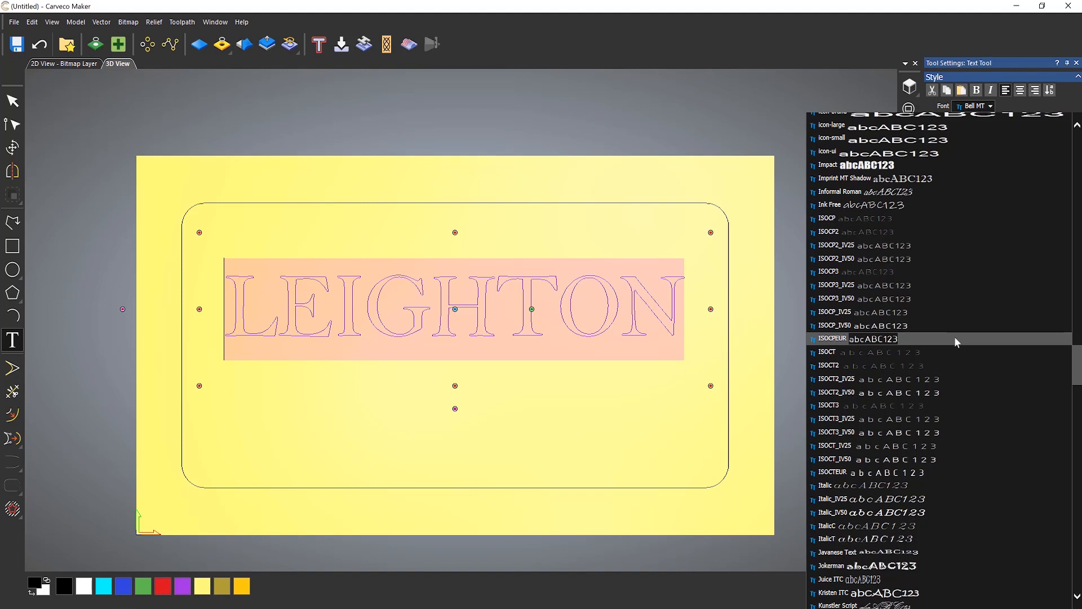
{"action": "left_click", "coordinate": [991, 107]}
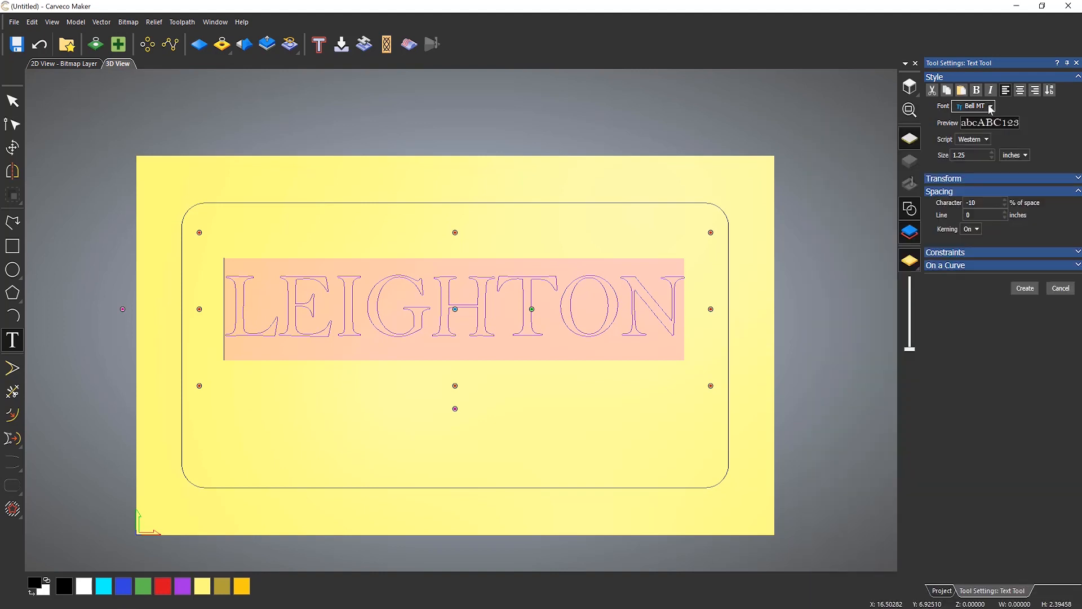
{"action": "left_click", "coordinate": [991, 107]}
{"action": "left_click", "coordinate": [991, 107]}
{"action": "key", "text": "Down"}
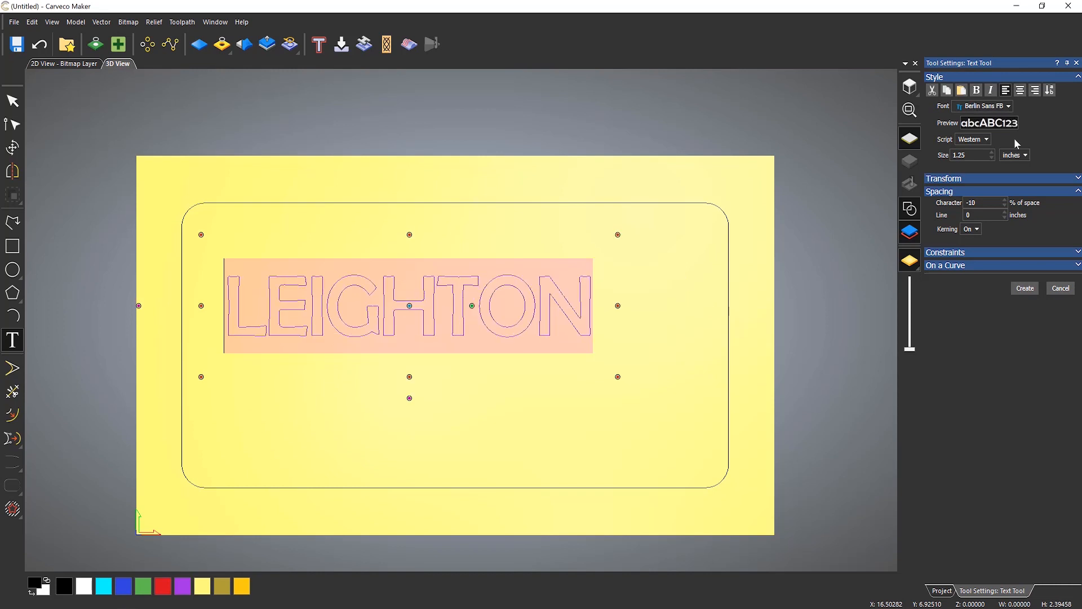
{"action": "key", "text": "Down"}
{"action": "key", "text": "Down"}
{"action": "key", "text": "Down"}
{"action": "key", "text": "Down"}
{"action": "key", "text": "Down"}
{"action": "key", "text": "Down"}
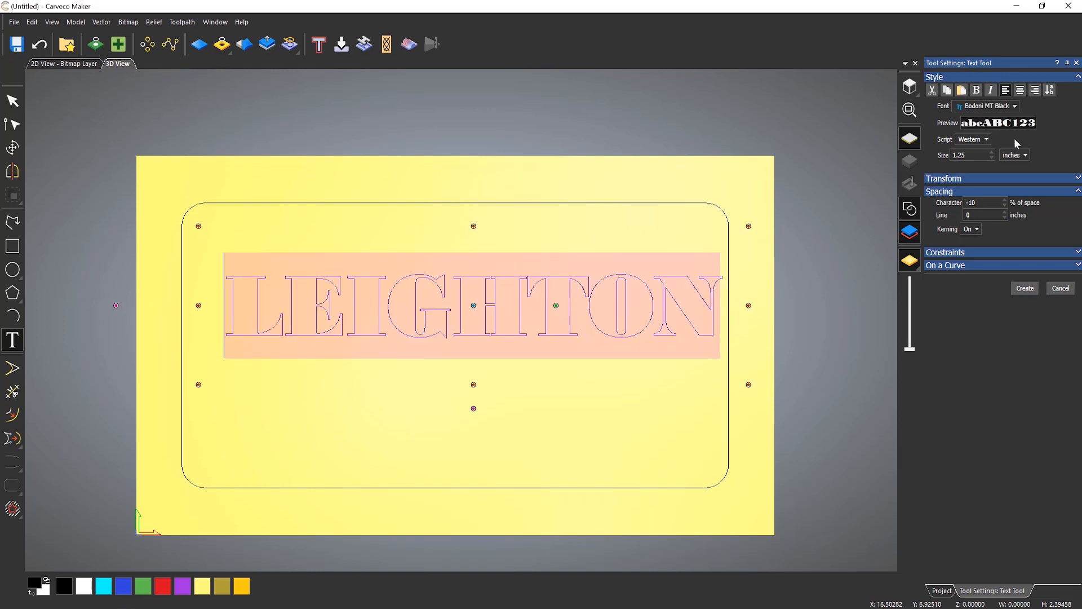
{"action": "key", "text": "Down"}
{"action": "key", "text": "Down"}
{"action": "key", "text": "Down"}
{"action": "key", "text": "Down"}
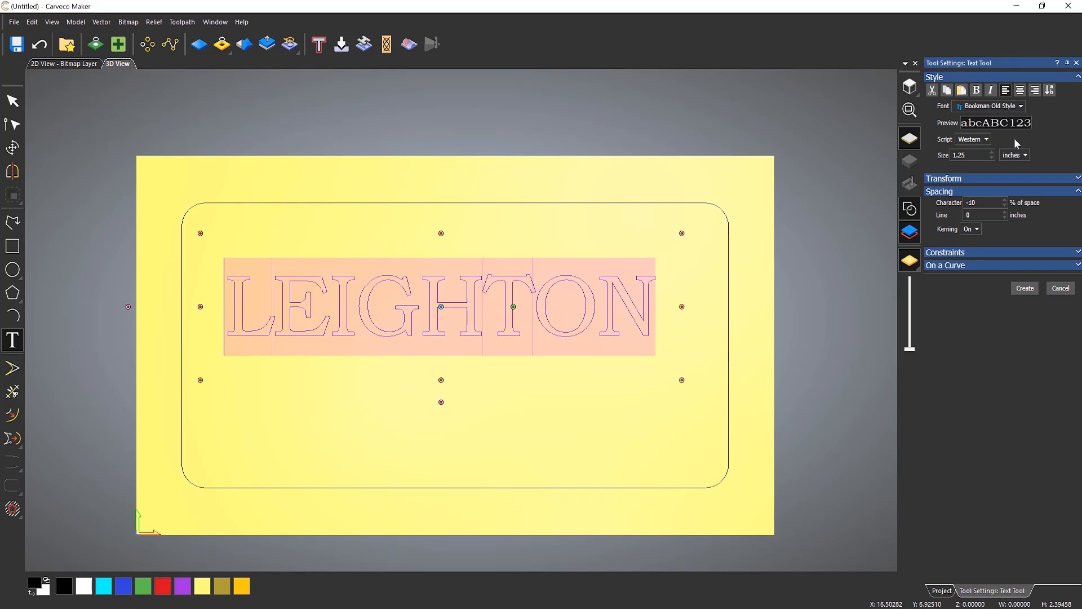
{"action": "key", "text": "Down"}
{"action": "key", "text": "Down"}
{"action": "key", "text": "Down"}
{"action": "key", "text": "Down"}
{"action": "key", "text": "Down"}
{"action": "key", "text": "Down"}
{"action": "key", "text": "Down"}
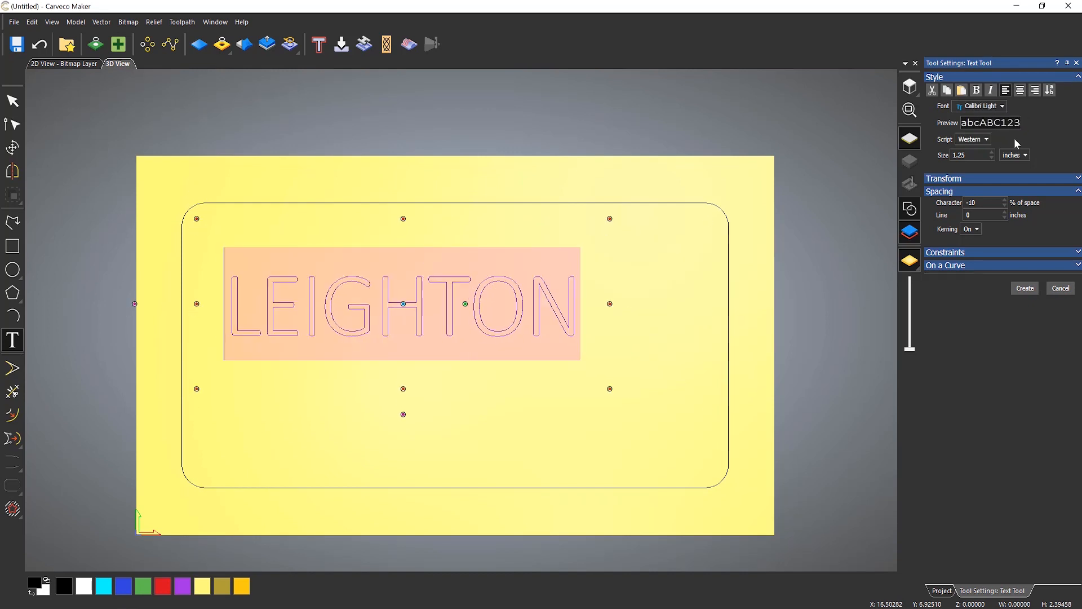
{"action": "key", "text": "Up"}
{"action": "key", "text": "Up"}
{"action": "key", "text": "Up"}
{"action": "key", "text": "Up"}
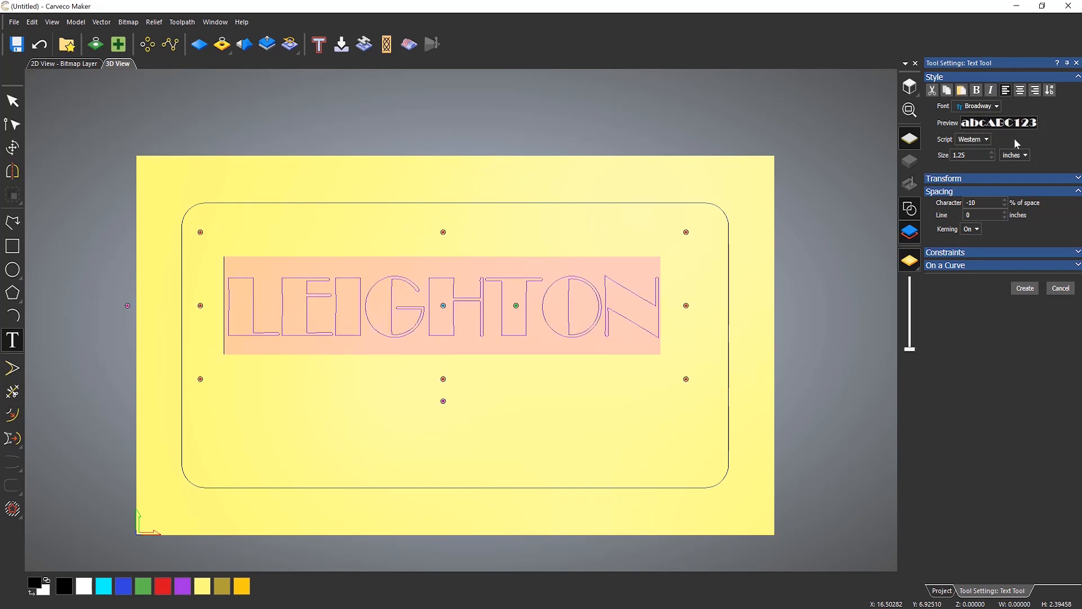
{"action": "key", "text": "Up"}
{"action": "key", "text": "Up"}
{"action": "key", "text": "Up"}
{"action": "key", "text": "Up"}
{"action": "key", "text": "Up"}
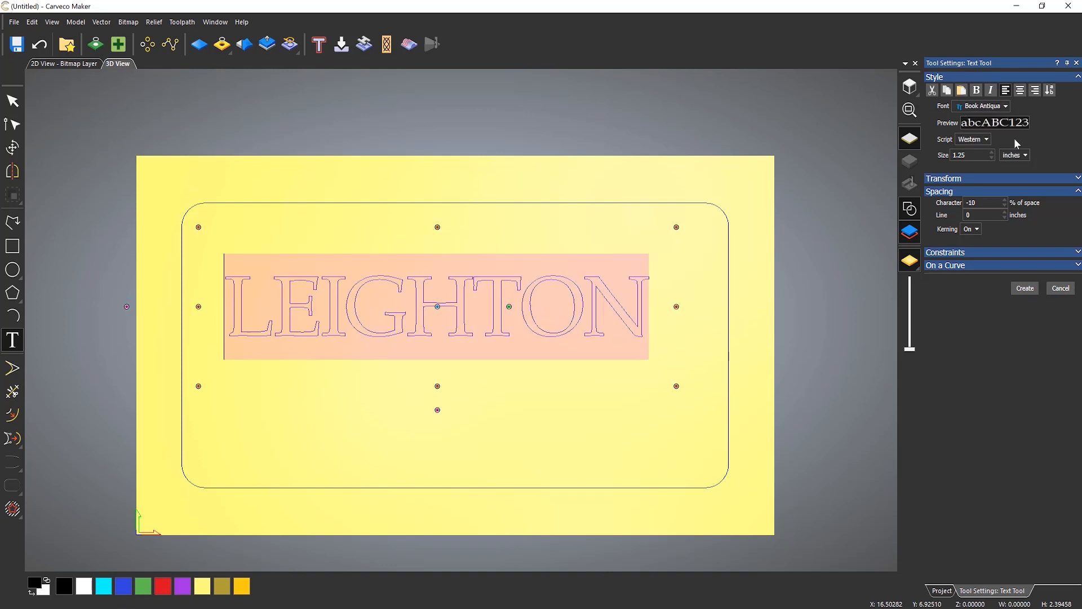
{"action": "key", "text": "Up"}
{"action": "key", "text": "Up"}
{"action": "key", "text": "Up"}
{"action": "key", "text": "Up"}
{"action": "key", "text": "Up"}
{"action": "key", "text": "Up"}
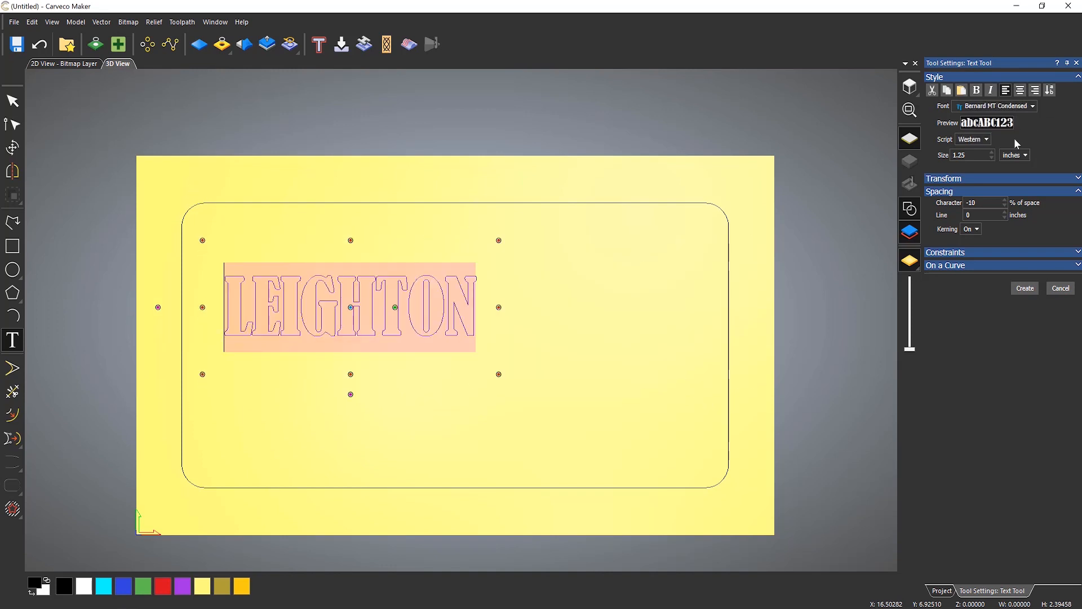
{"action": "key", "text": "Up"}
{"action": "key", "text": "Up"}
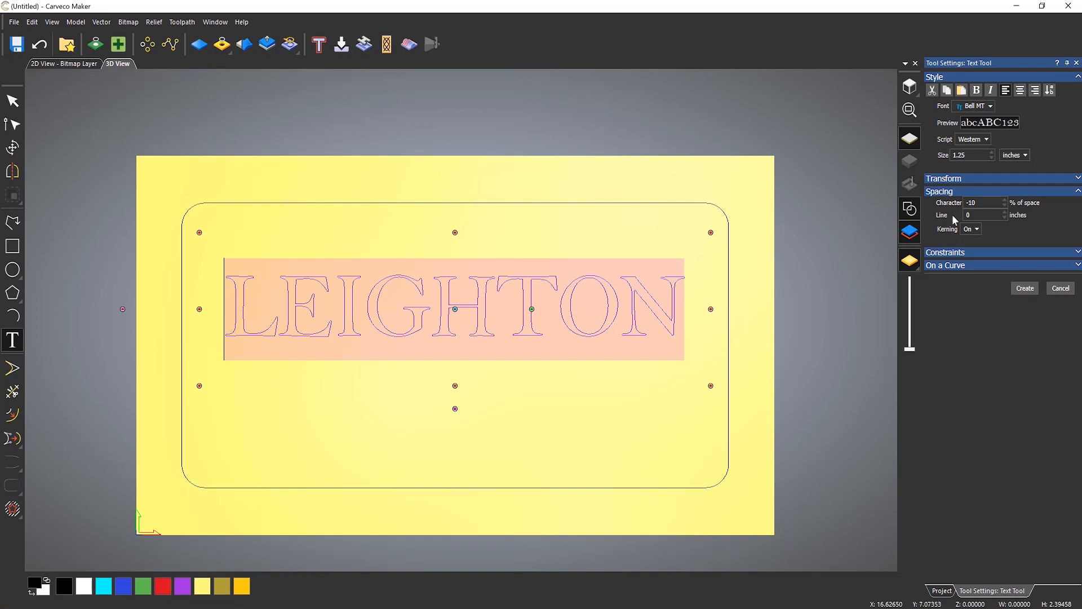
- Create the LEIGHTON text and centre it in the model
{"action": "left_click", "coordinate": [1028, 289]}
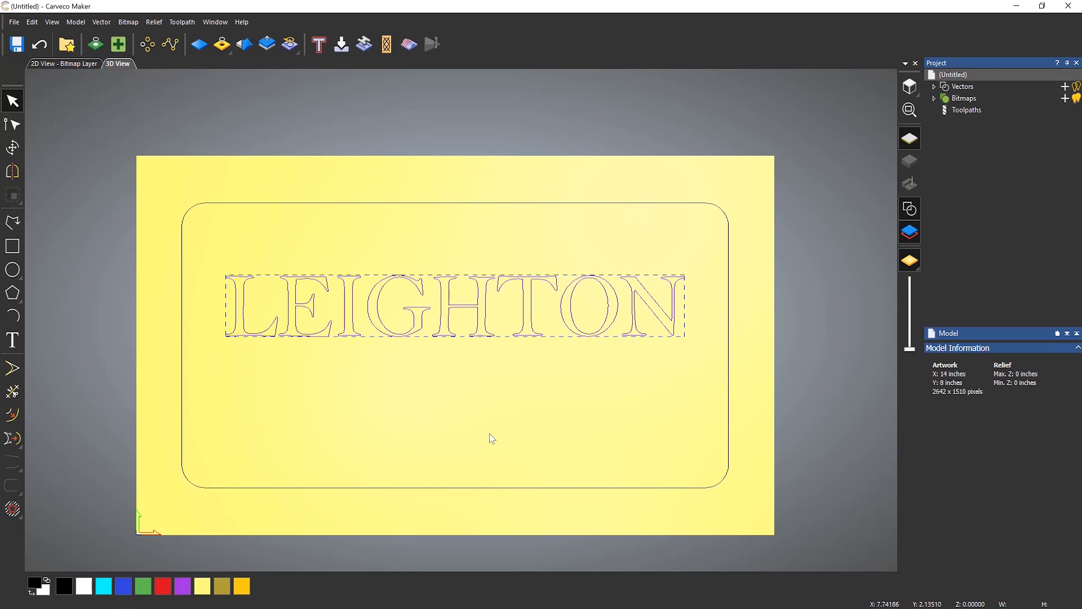
{"action": "left_click", "coordinate": [102, 22]}
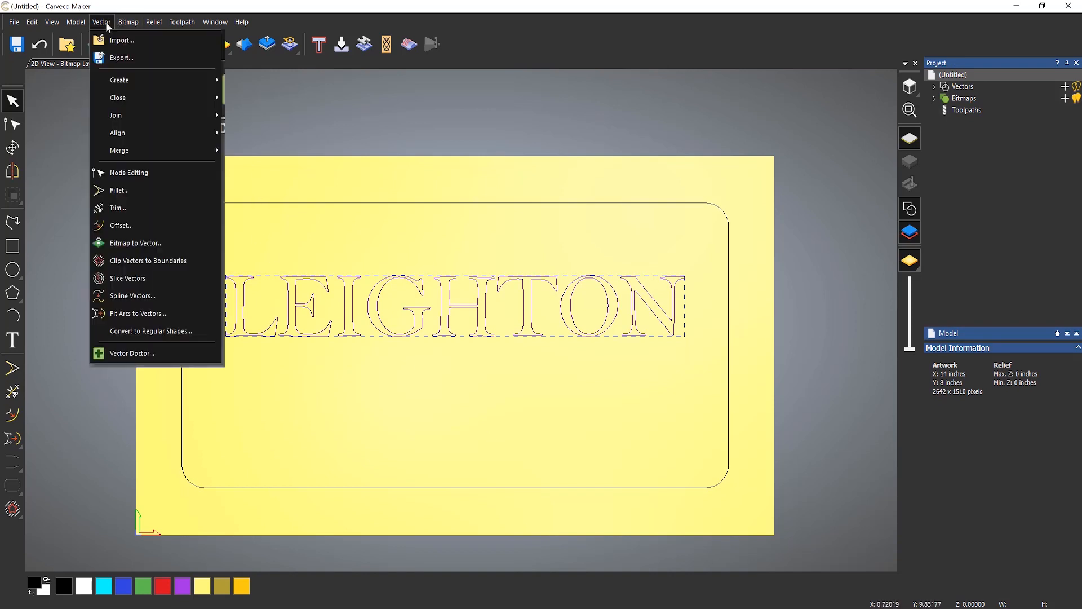
{"action": "mouse_move", "coordinate": [171, 131]}
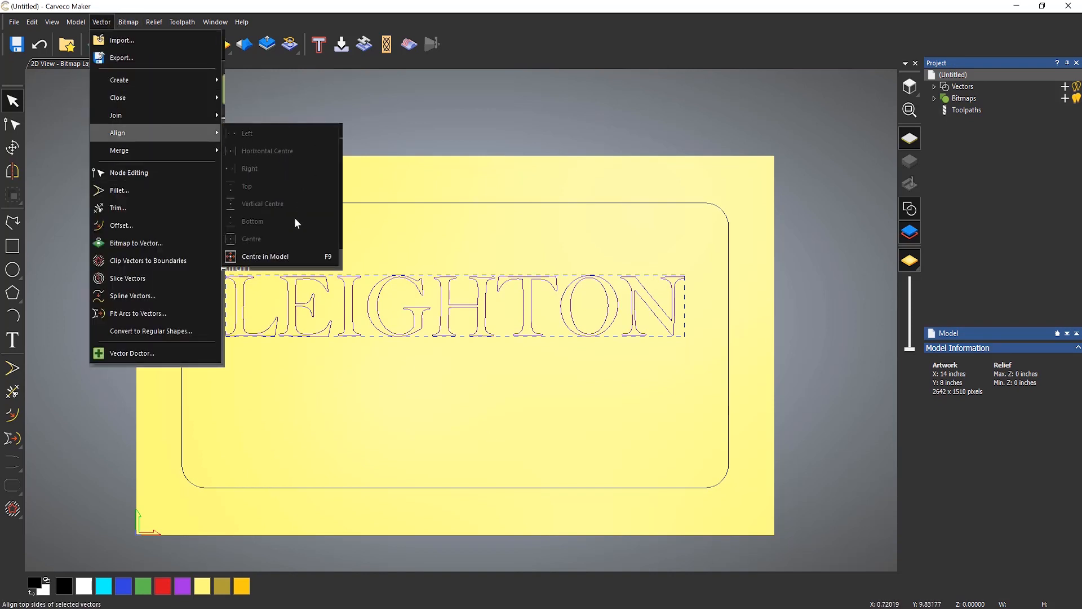
{"action": "left_click", "coordinate": [290, 255]}
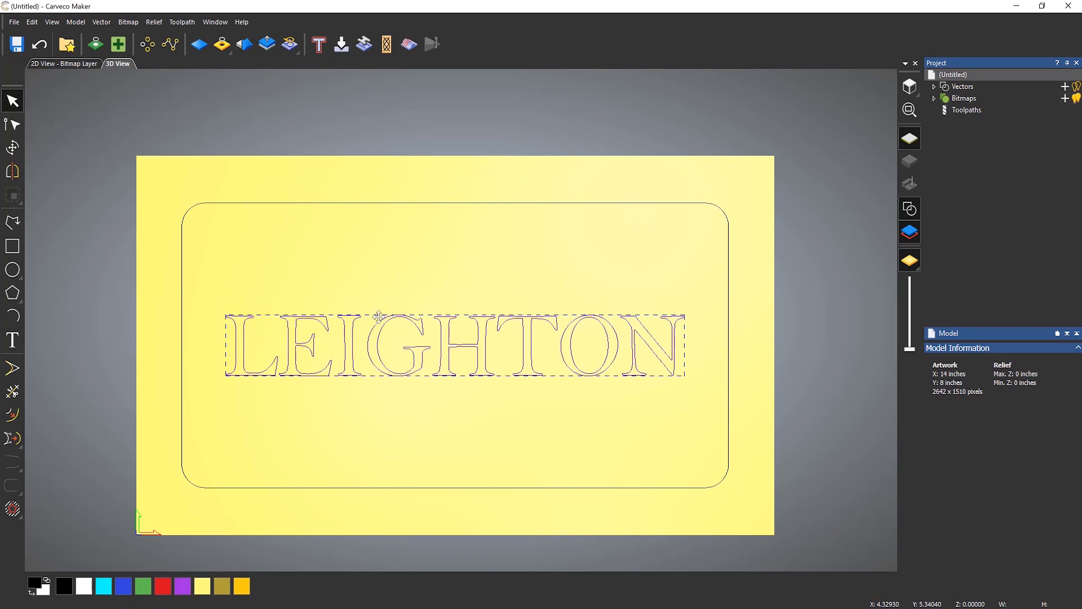
{"action": "left_click", "coordinate": [445, 438]}
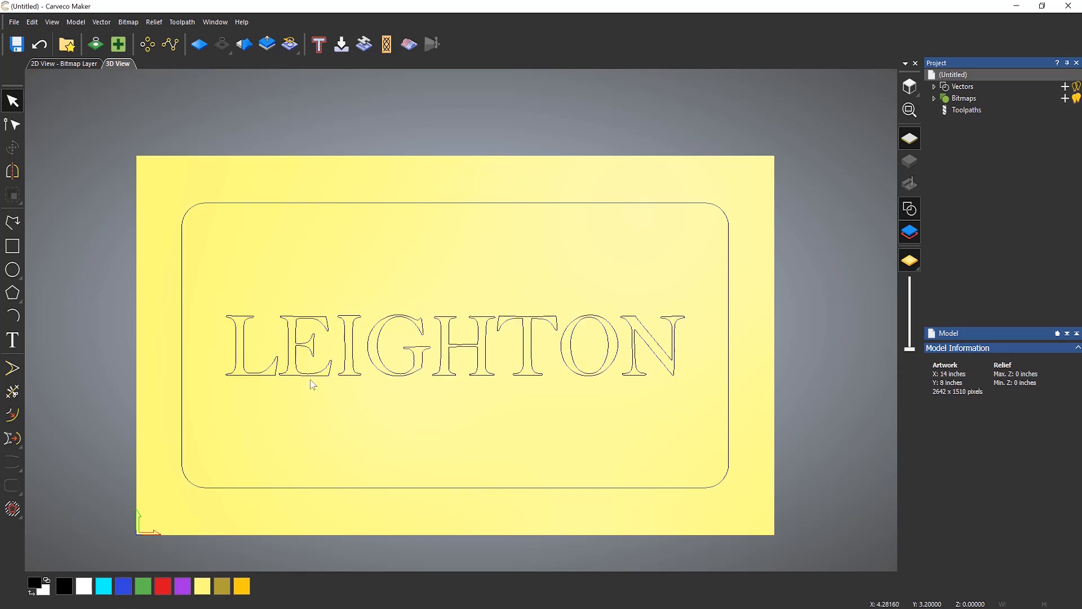
{"action": "left_click", "coordinate": [267, 375]}
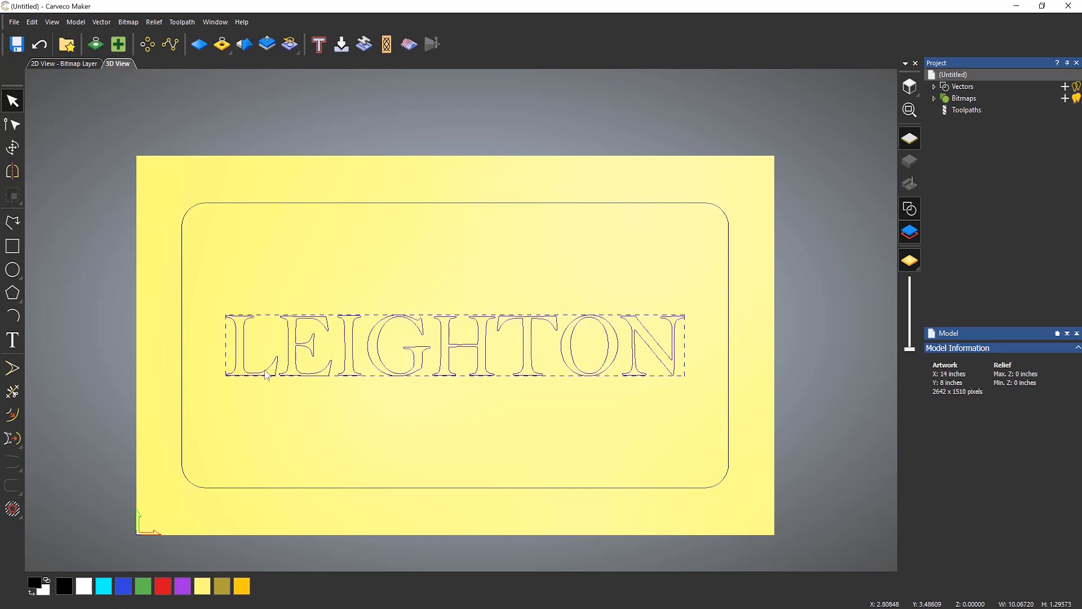
{"action": "left_click", "coordinate": [445, 404]}
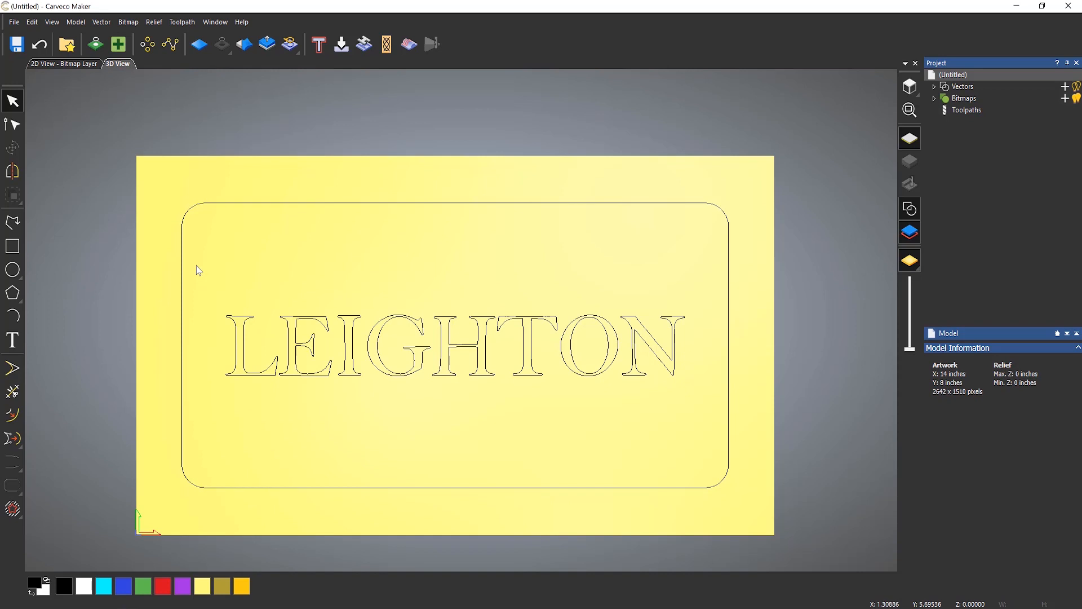
- Draw a circle above the text and set its radius to 0.25 inches
{"action": "left_click", "coordinate": [13, 270]}
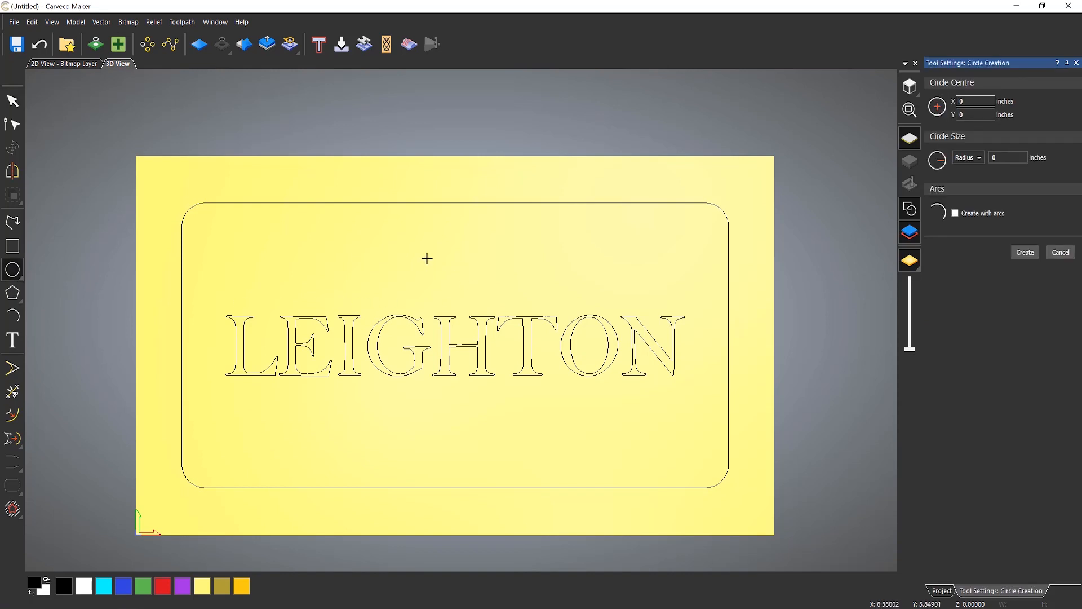
{"action": "left_click_drag", "start_coordinate": [426, 258], "coordinate": [484, 257]}
{"action": "left_click_drag", "start_coordinate": [1020, 158], "coordinate": [969, 163]}
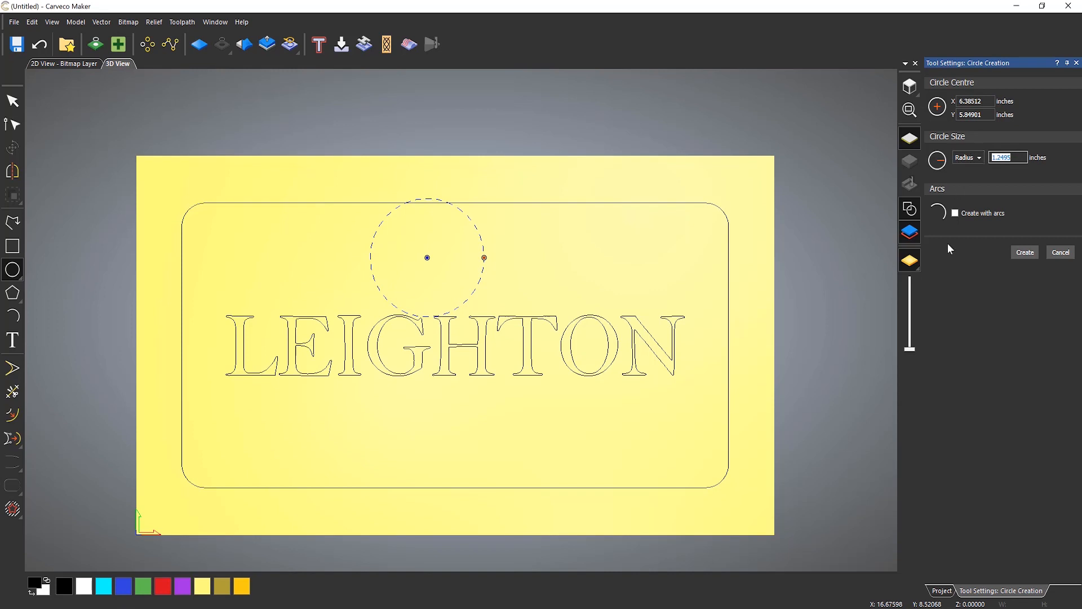
{"action": "type", "text": "0.25"}
{"action": "left_click", "coordinate": [1025, 252]}
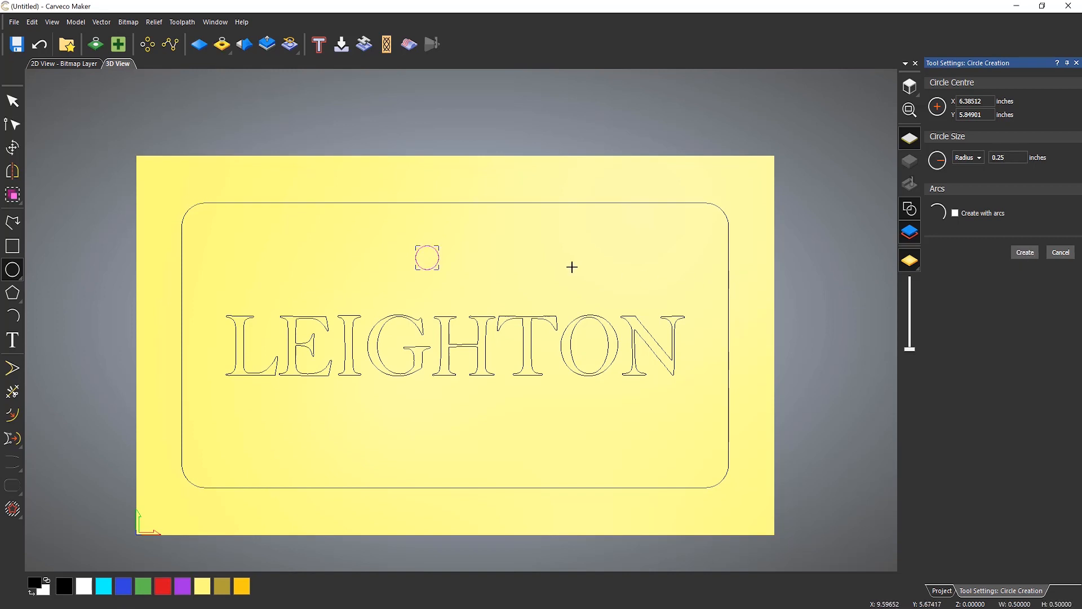
{"action": "key", "text": "Escape"}
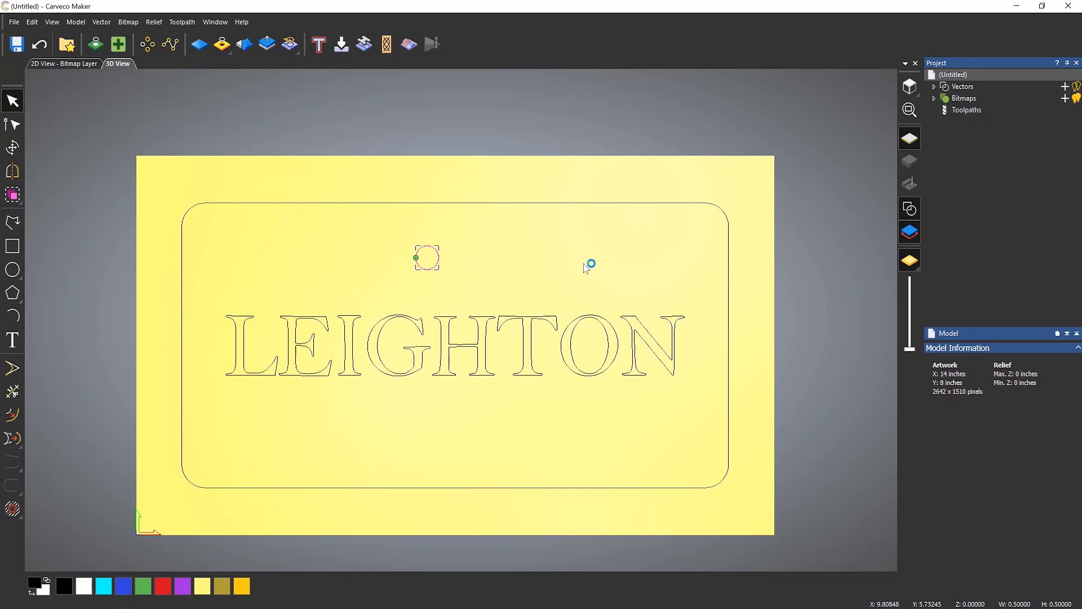
- Centre the circle in the model
{"action": "left_click", "coordinate": [101, 22]}
{"action": "mouse_move", "coordinate": [136, 130]}
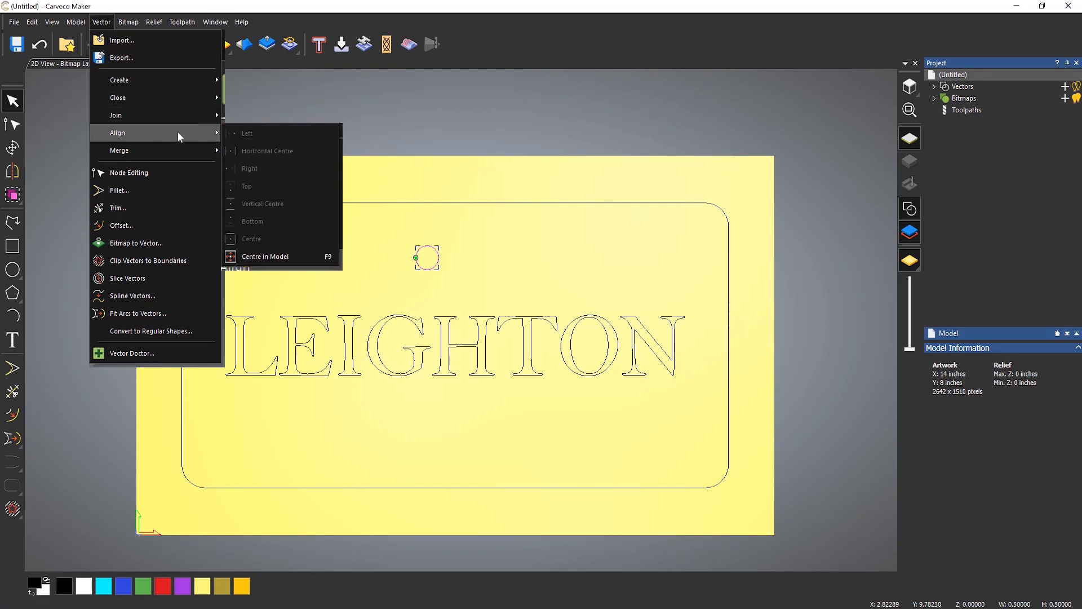
{"action": "left_click", "coordinate": [278, 257]}
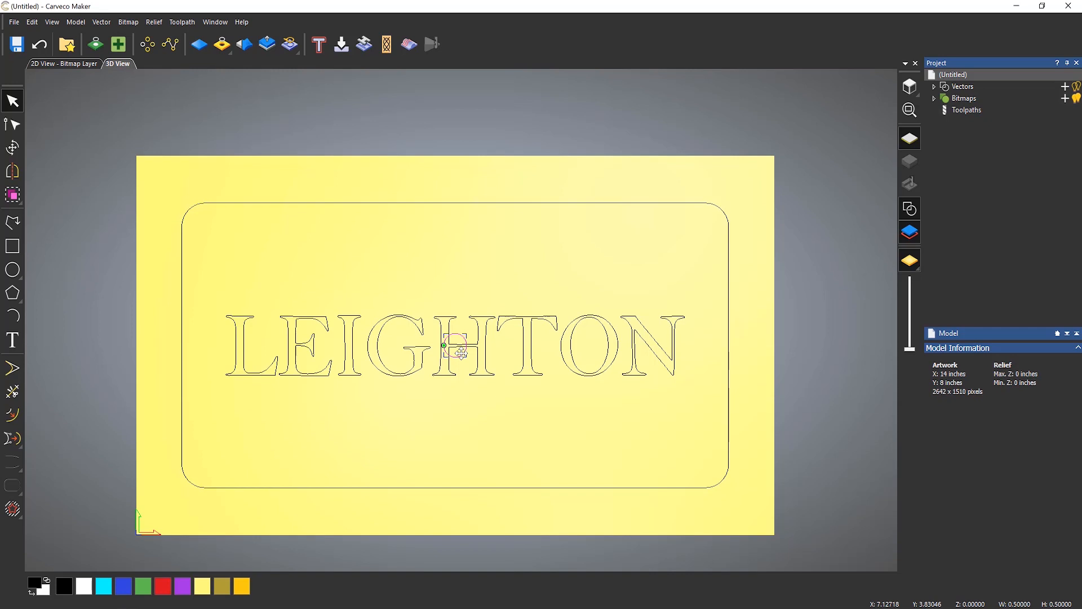
- Move the circle to the left end of the LEIGHTON text and nudge it right until it sits just before the L
{"action": "left_click_drag", "start_coordinate": [459, 354], "coordinate": [204, 402]}
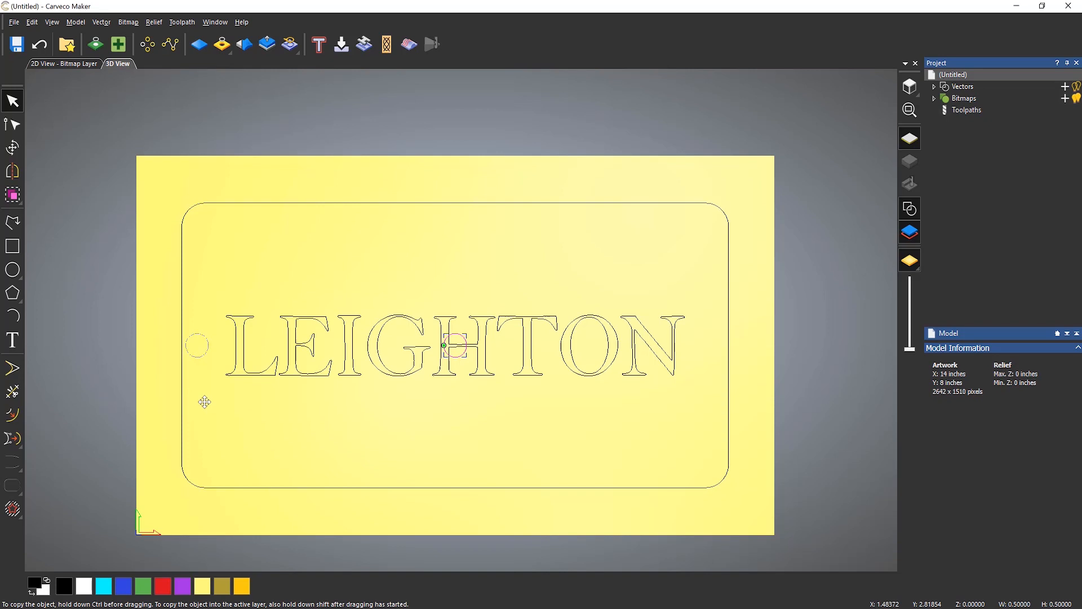
{"action": "left_click_drag", "start_coordinate": [204, 402], "coordinate": [205, 402]}
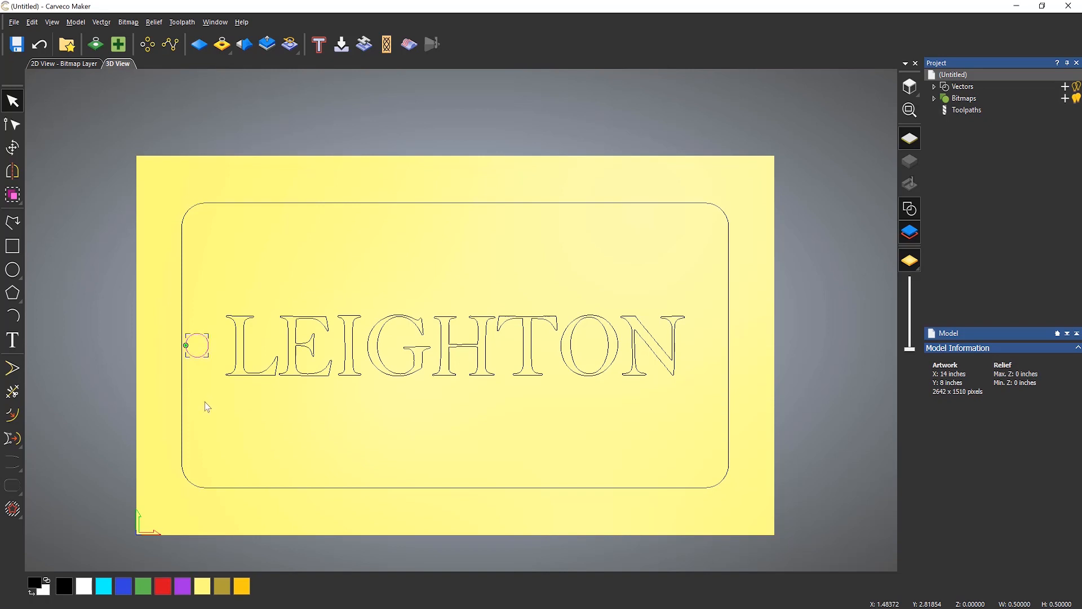
{"action": "key", "text": "alt"}
{"action": "left_click", "coordinate": [248, 238]}
{"action": "key", "text": "Right"}
{"action": "key", "text": "Right"}
{"action": "key", "text": "Right"}
{"action": "key", "text": "Right"}
{"action": "key", "text": "Right"}
{"action": "key", "text": "Right"}
{"action": "key", "text": "Right"}
{"action": "key", "text": "Right"}
{"action": "key", "text": "Right"}
{"action": "key", "text": "Right"}
{"action": "key", "text": "Right"}
{"action": "key", "text": "Right"}
- Mirror a copy of the circle horizontally across the model so a matching circle sits after the N
{"action": "left_click", "coordinate": [14, 172]}
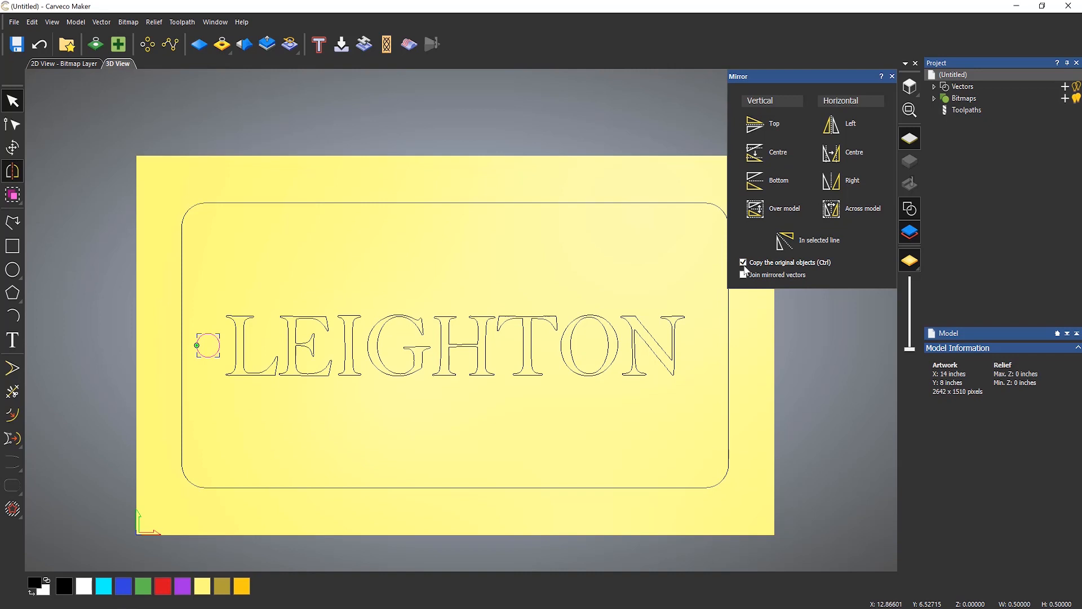
{"action": "left_click", "coordinate": [839, 207]}
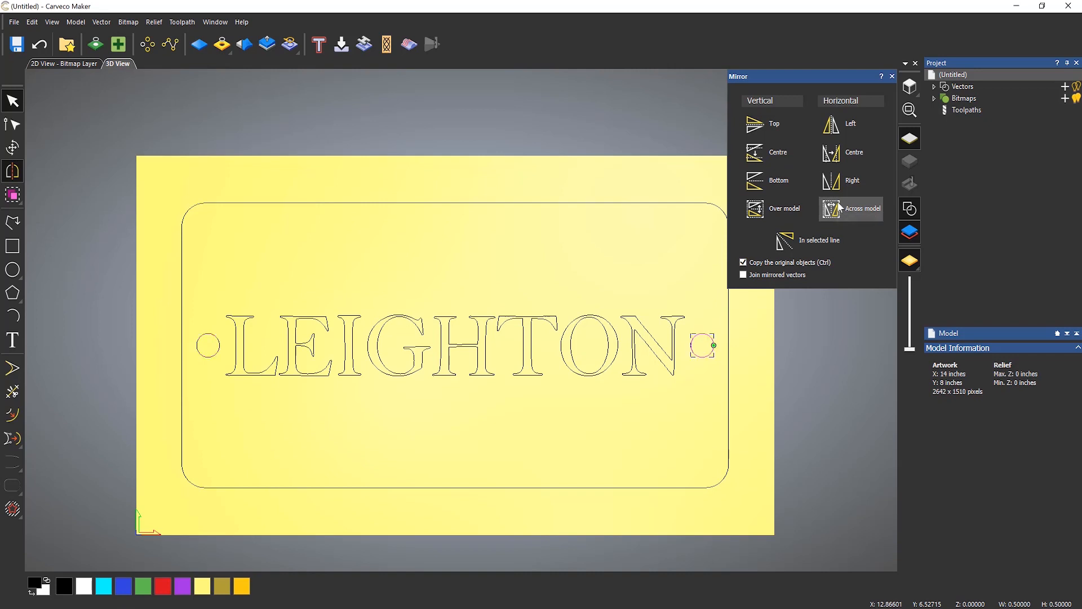
{"action": "left_click", "coordinate": [891, 76]}
{"action": "left_click", "coordinate": [556, 270]}
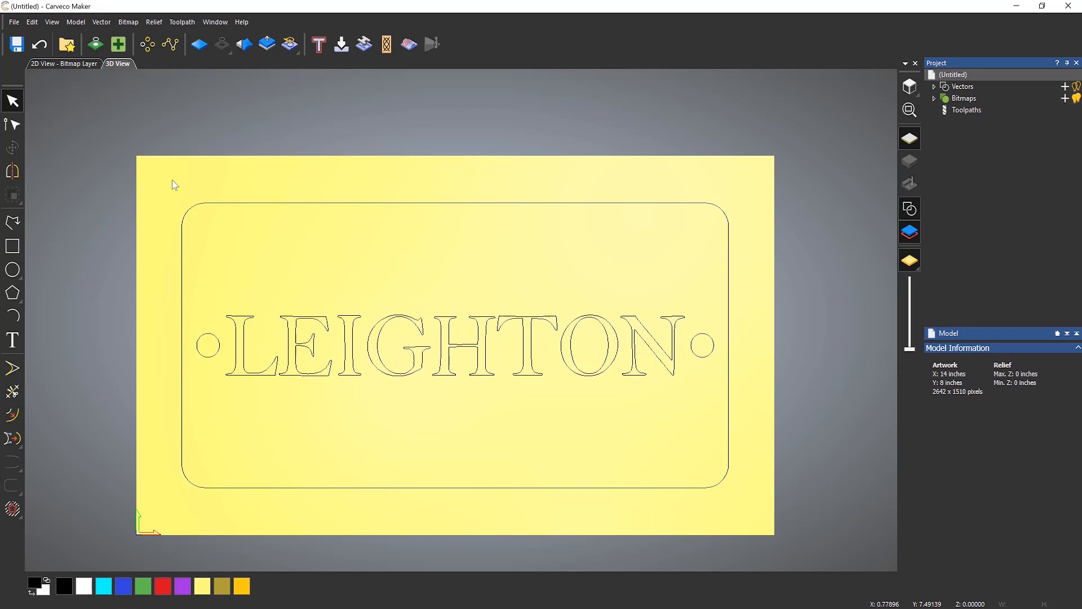
- Compare selecting the vectors by single click, window box and crossing box, clearing each selection
{"action": "left_click", "coordinate": [187, 215]}
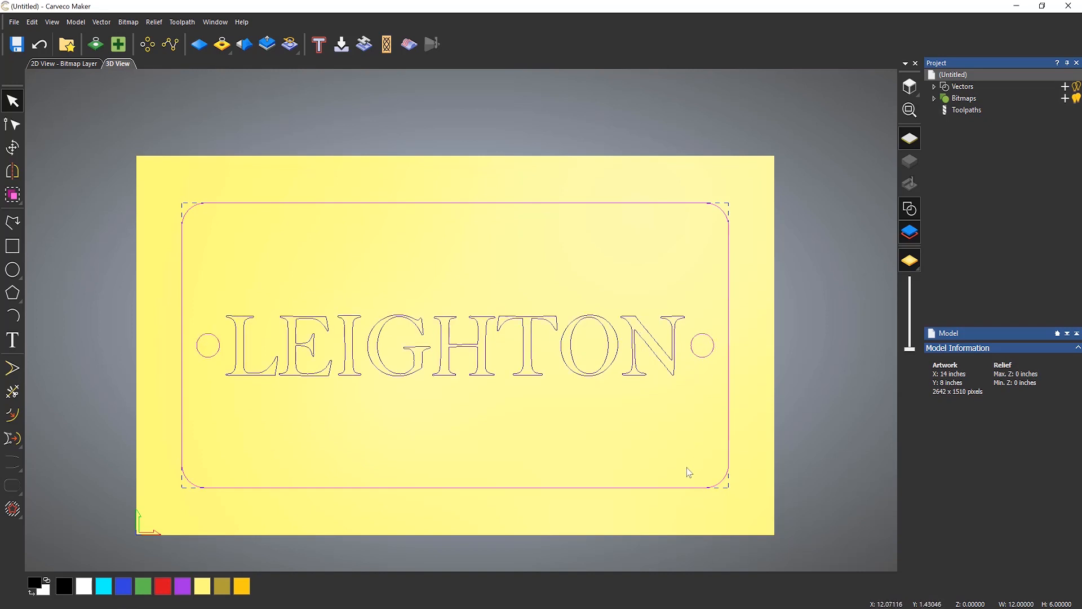
{"action": "left_click", "coordinate": [544, 454]}
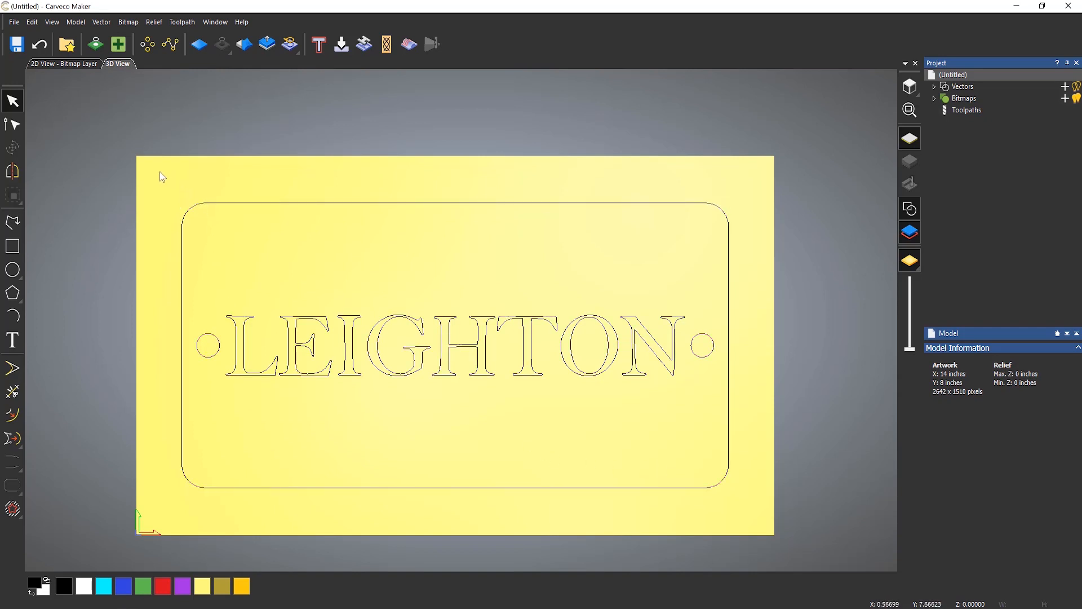
{"action": "left_click_drag", "start_coordinate": [158, 171], "coordinate": [786, 509]}
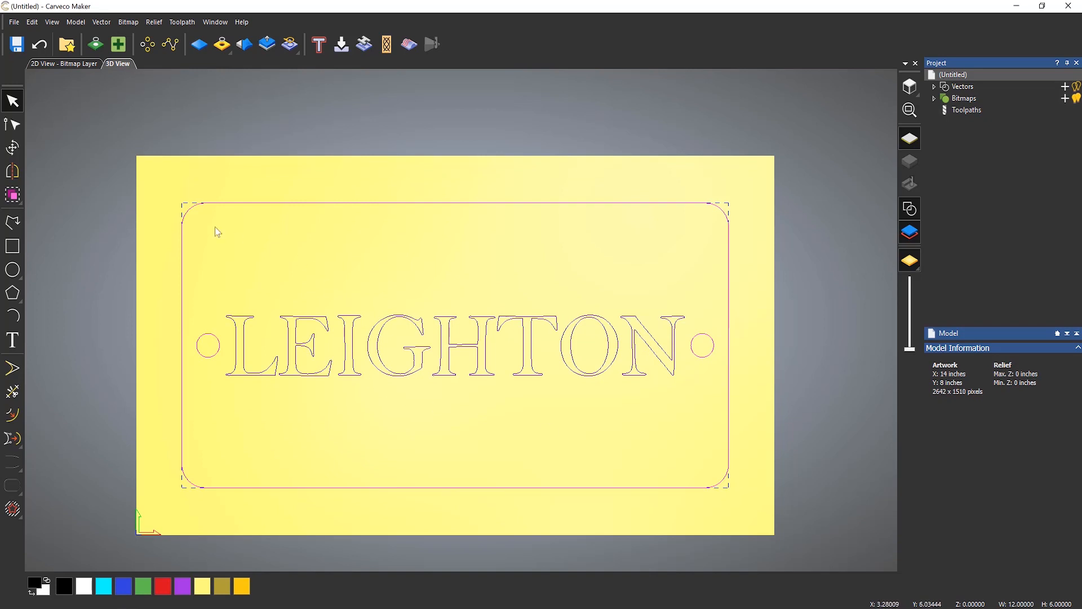
{"action": "left_click", "coordinate": [173, 214]}
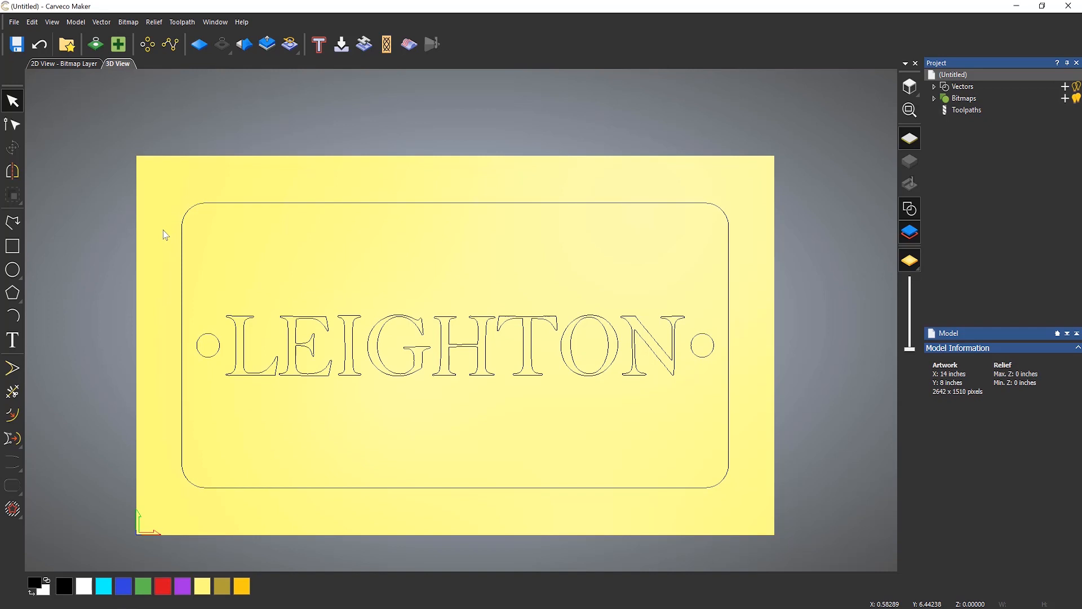
{"action": "left_click_drag", "start_coordinate": [163, 229], "coordinate": [708, 444]}
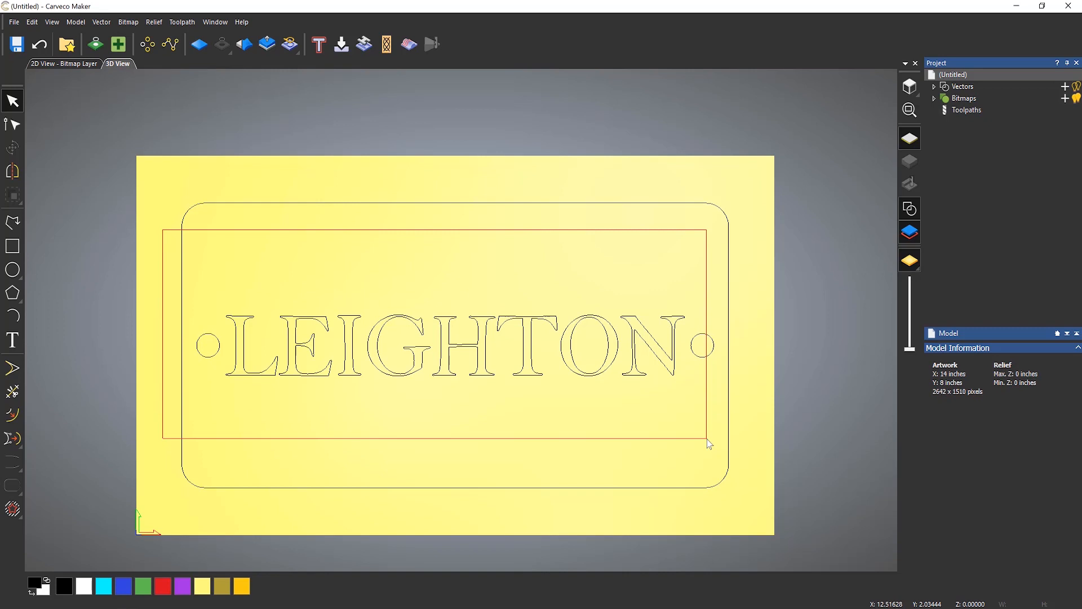
{"action": "left_click_drag", "start_coordinate": [708, 443], "coordinate": [705, 446]}
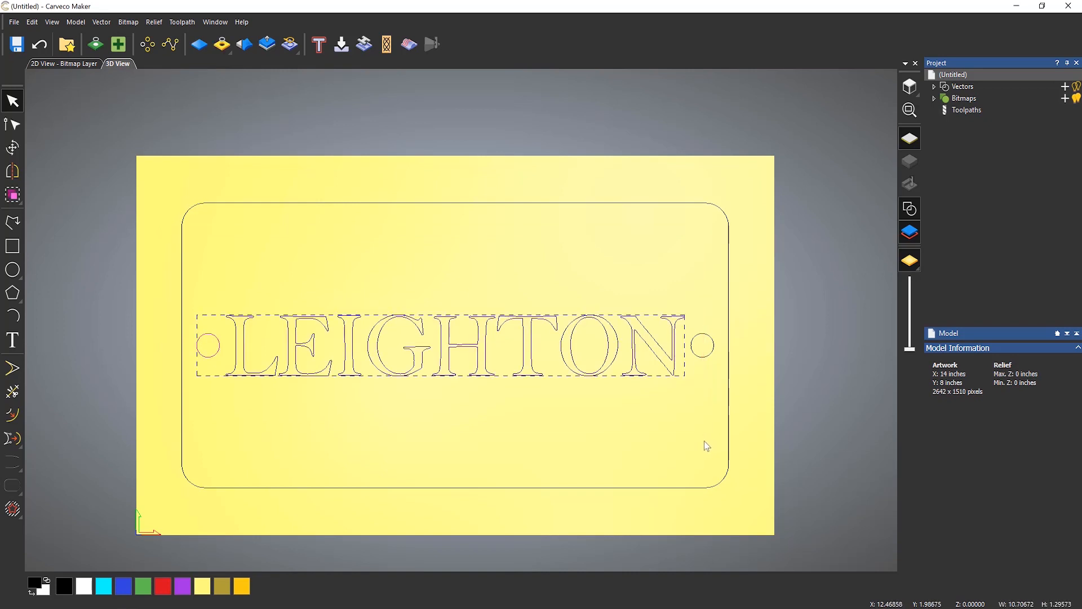
{"action": "left_click", "coordinate": [705, 443]}
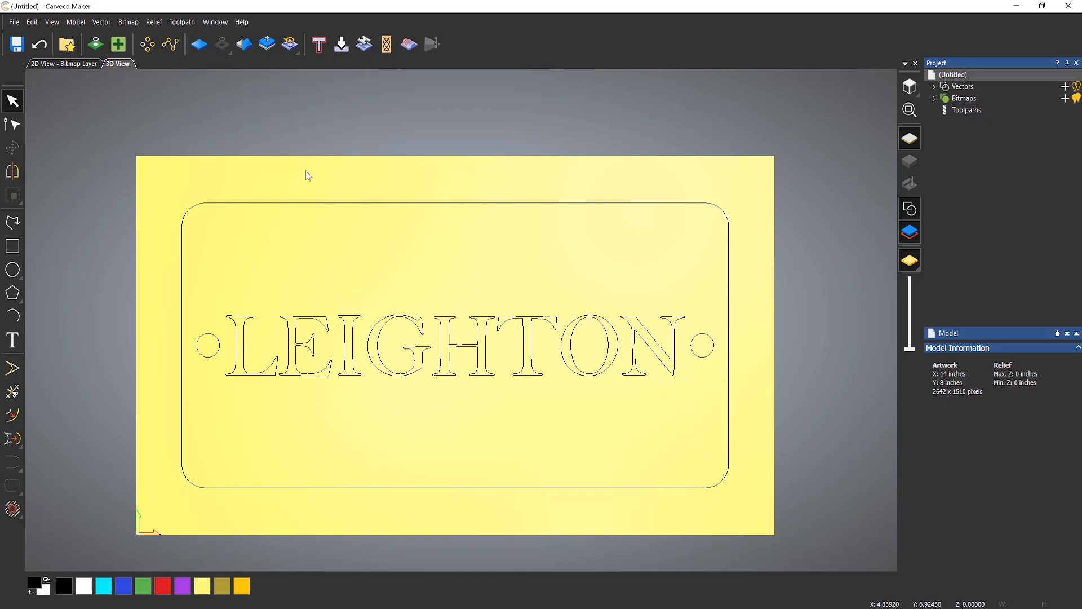
{"action": "left_click_drag", "start_coordinate": [143, 174], "coordinate": [758, 505]}
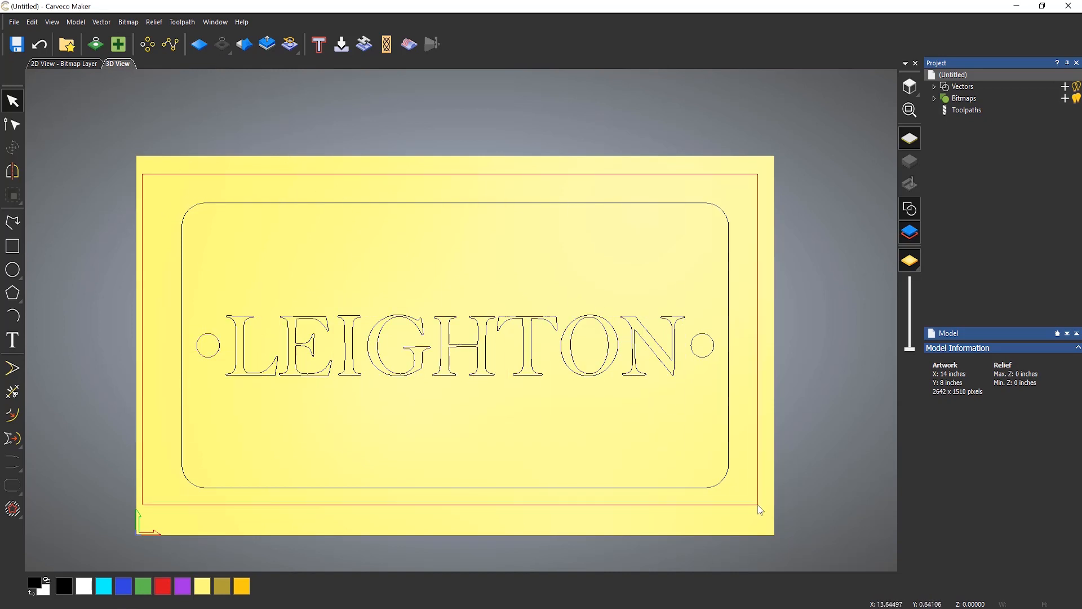
{"action": "left_click_drag", "start_coordinate": [758, 505], "coordinate": [758, 505]}
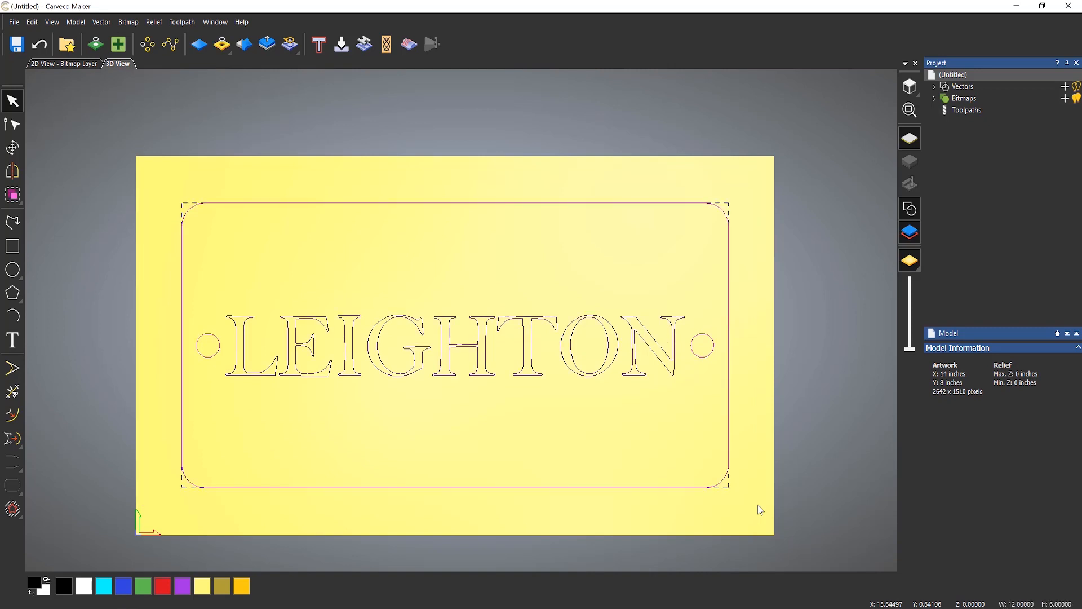
{"action": "left_click", "coordinate": [755, 358]}
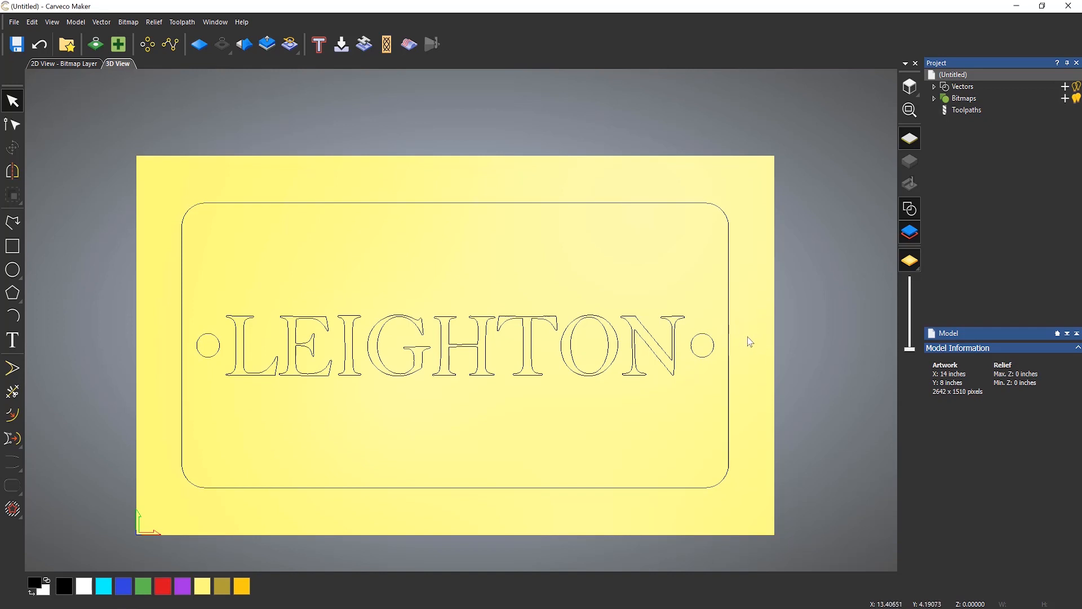
{"action": "left_click_drag", "start_coordinate": [747, 337], "coordinate": [120, 366]}
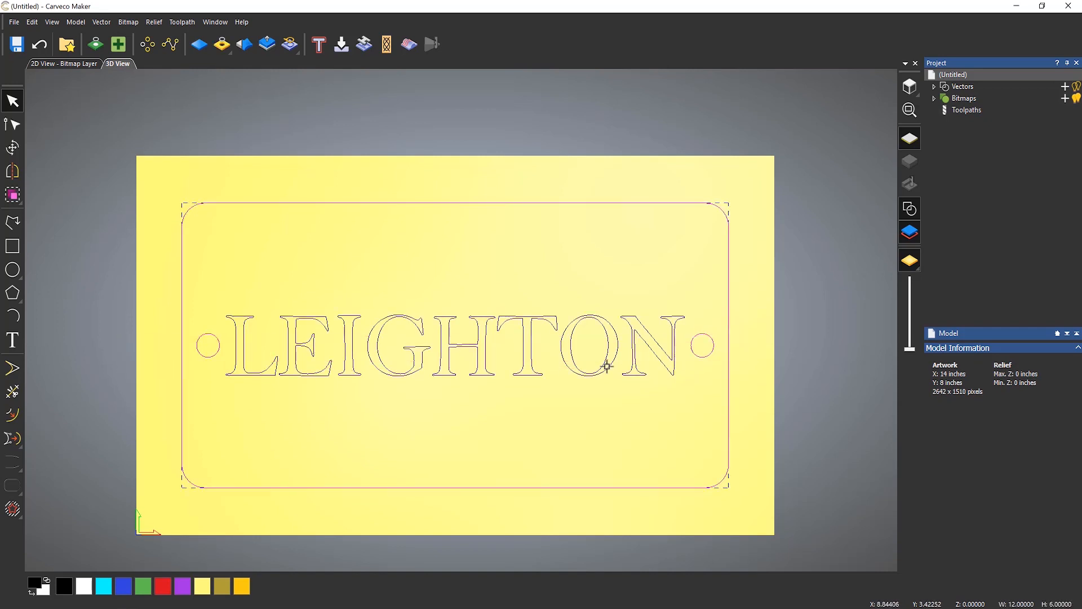
{"action": "left_click", "coordinate": [774, 325]}
{"action": "left_click_drag", "start_coordinate": [711, 290], "coordinate": [219, 423]}
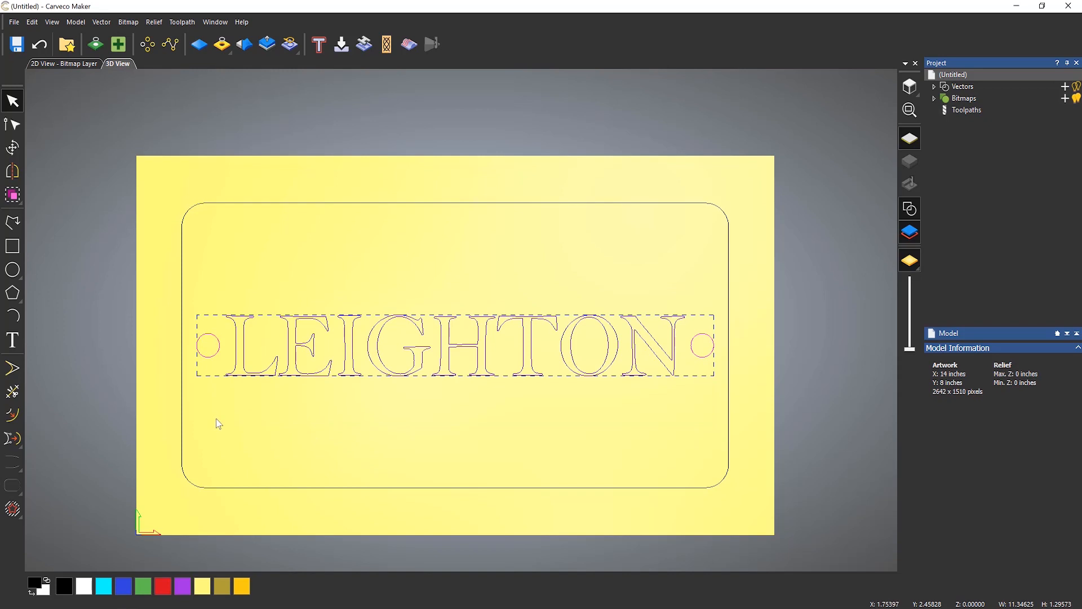
{"action": "left_click", "coordinate": [218, 423]}
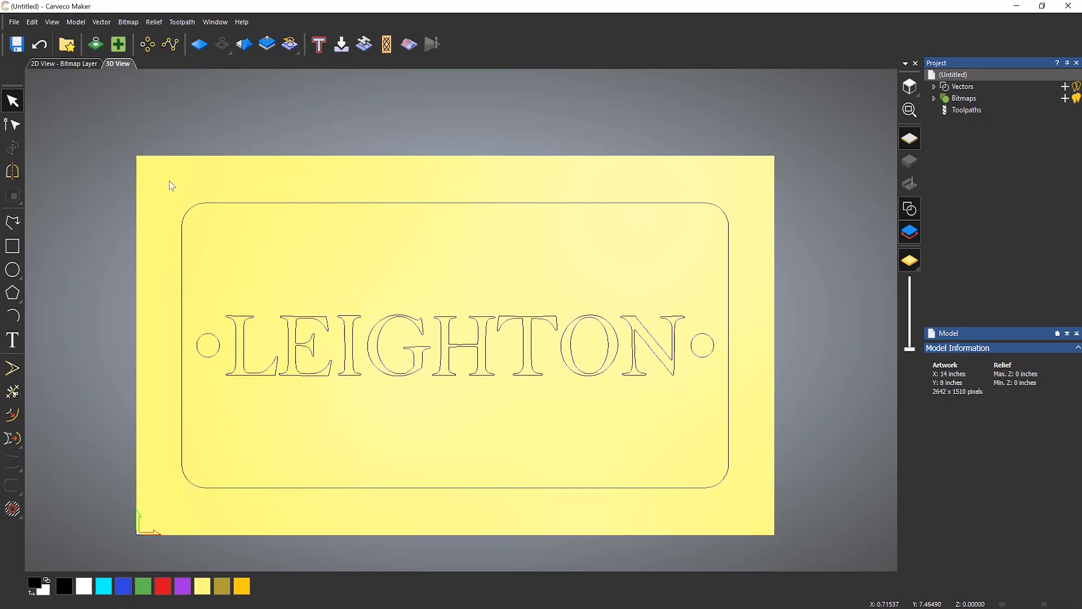
- Select all vectors and move the whole design down and to the left with nudges and a drag
{"action": "left_click_drag", "start_coordinate": [169, 181], "coordinate": [786, 535]}
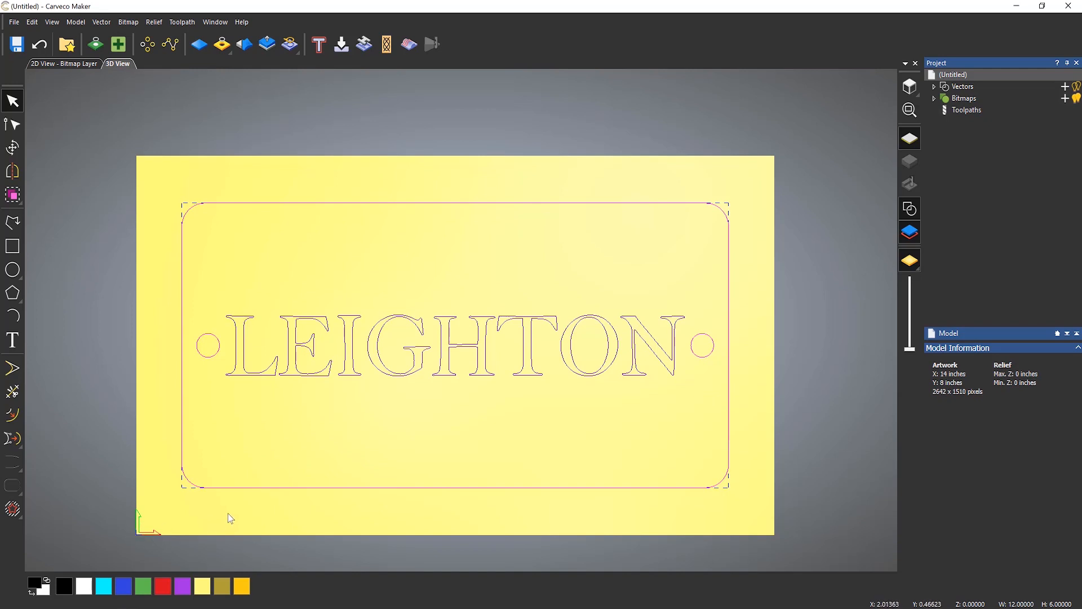
{"action": "key", "text": "Left"}
{"action": "key", "text": "Left"}
{"action": "key", "text": "Left"}
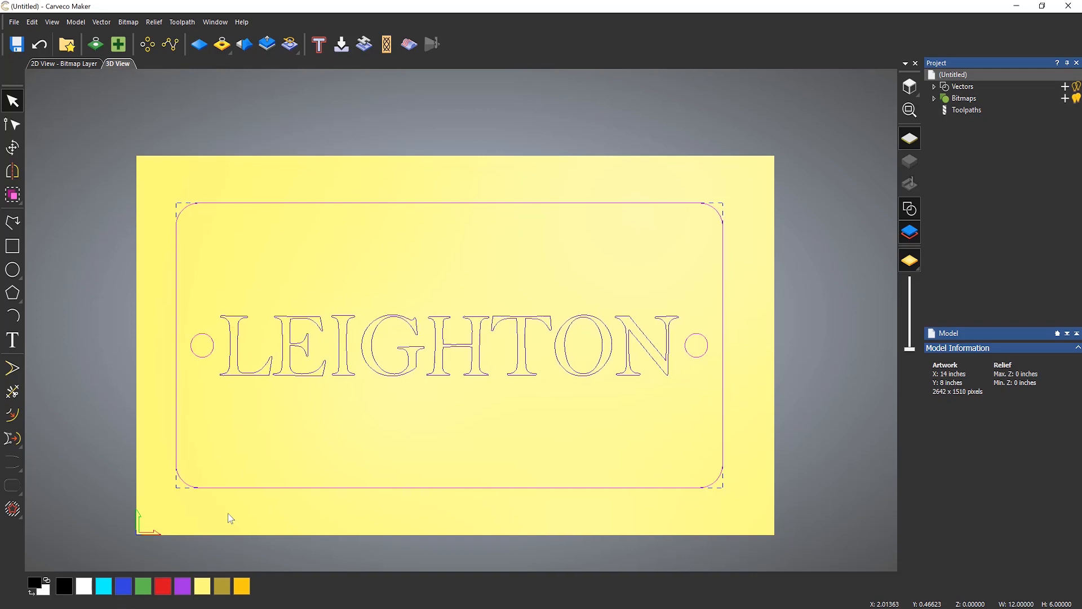
{"action": "key", "text": "Left"}
{"action": "key", "text": "Down"}
{"action": "key", "text": "Down"}
{"action": "key", "text": "Down"}
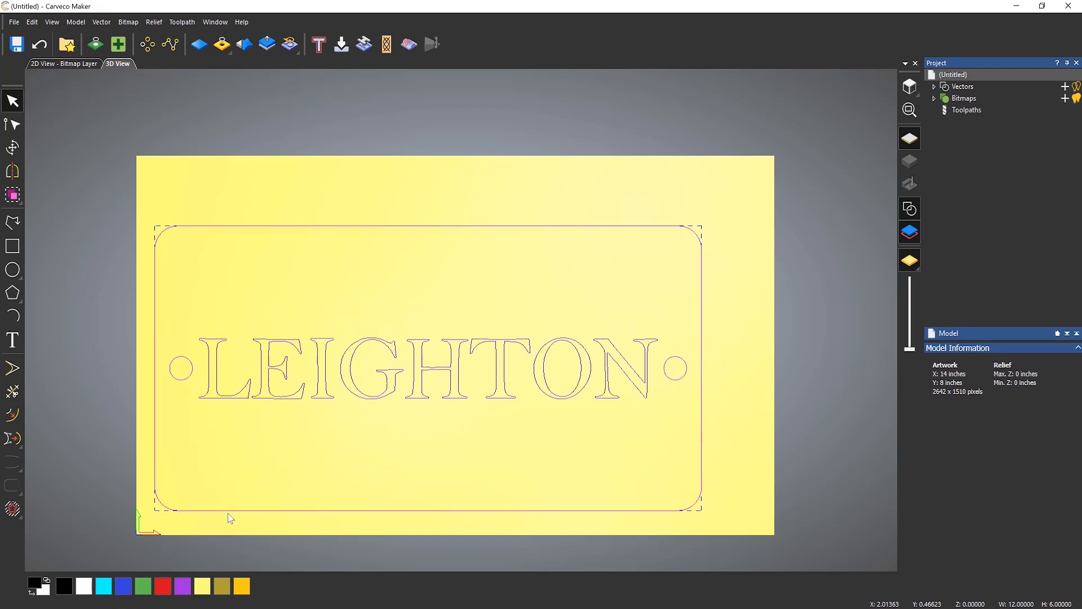
{"action": "key", "text": "Up"}
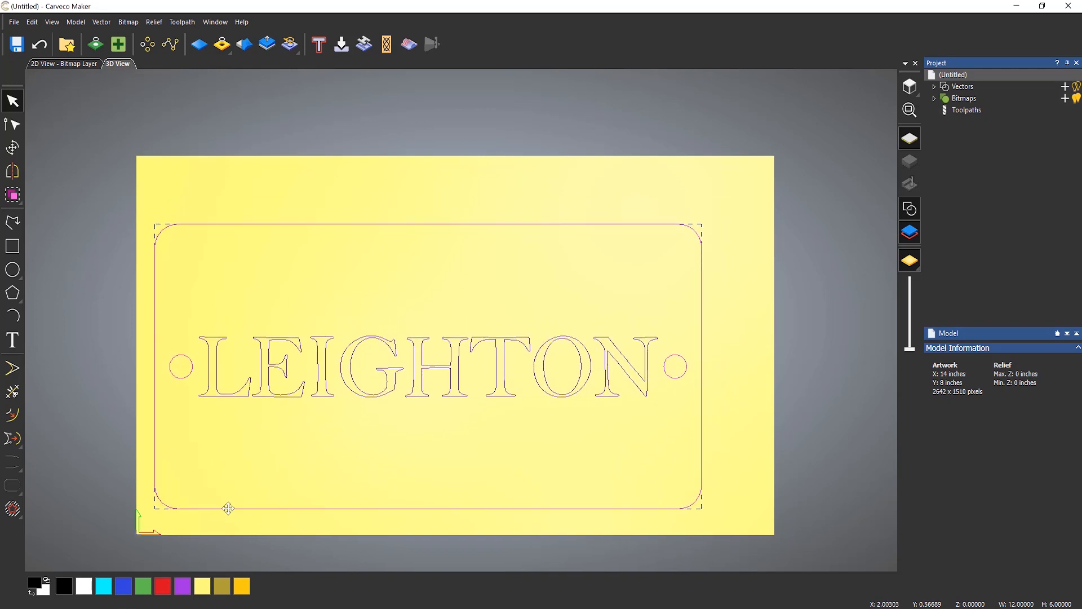
{"action": "left_click_drag", "start_coordinate": [227, 508], "coordinate": [277, 473]}
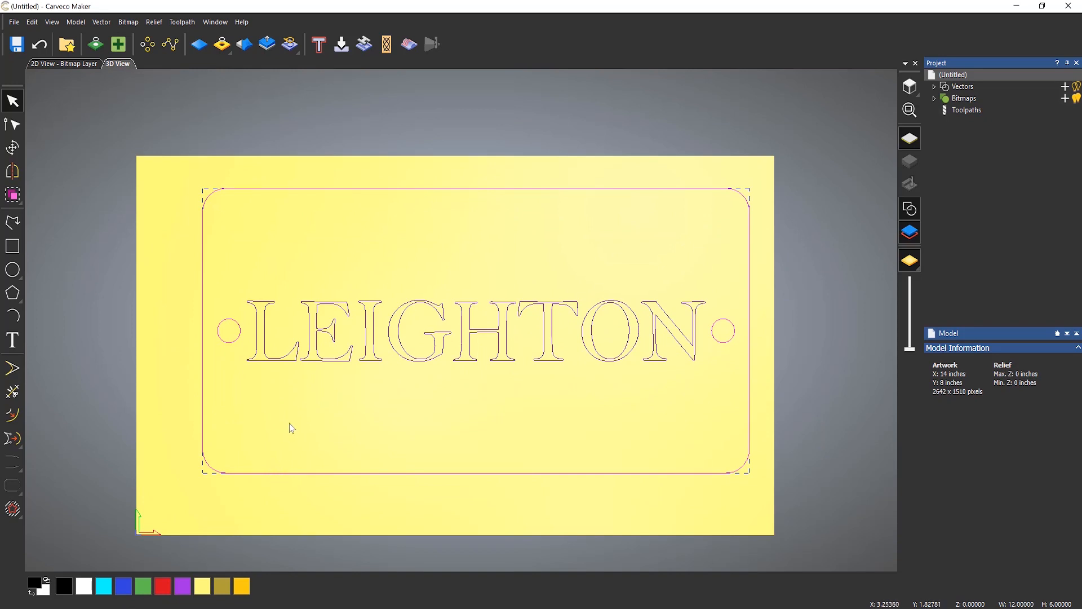
- Use Transform to place the design's bottom-left origin at X 0.25 and Y 0.25 inches
{"action": "left_click", "coordinate": [11, 150]}
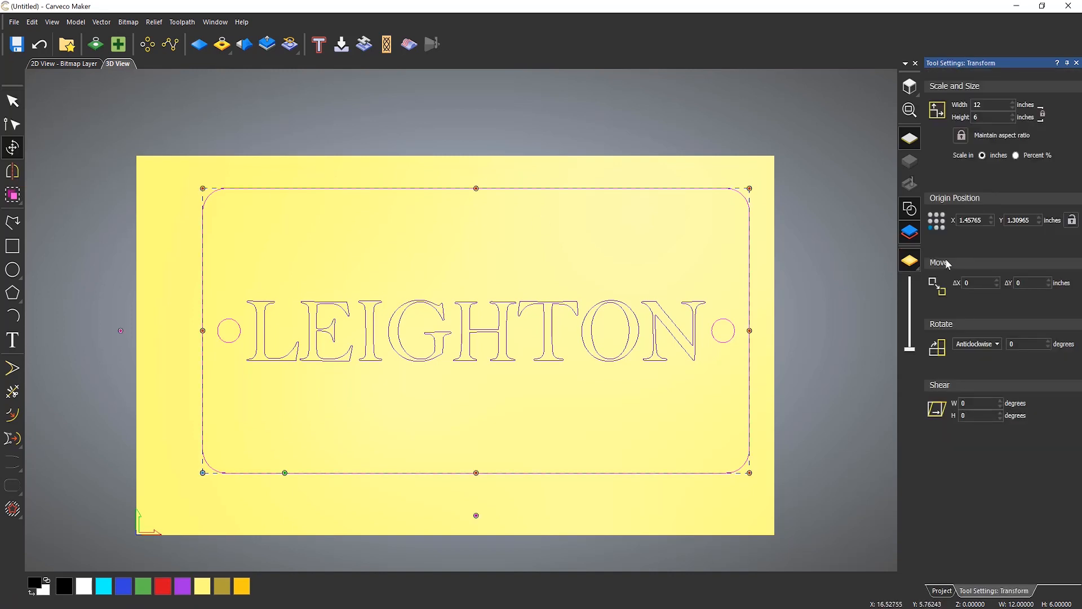
{"action": "left_click", "coordinate": [937, 221]}
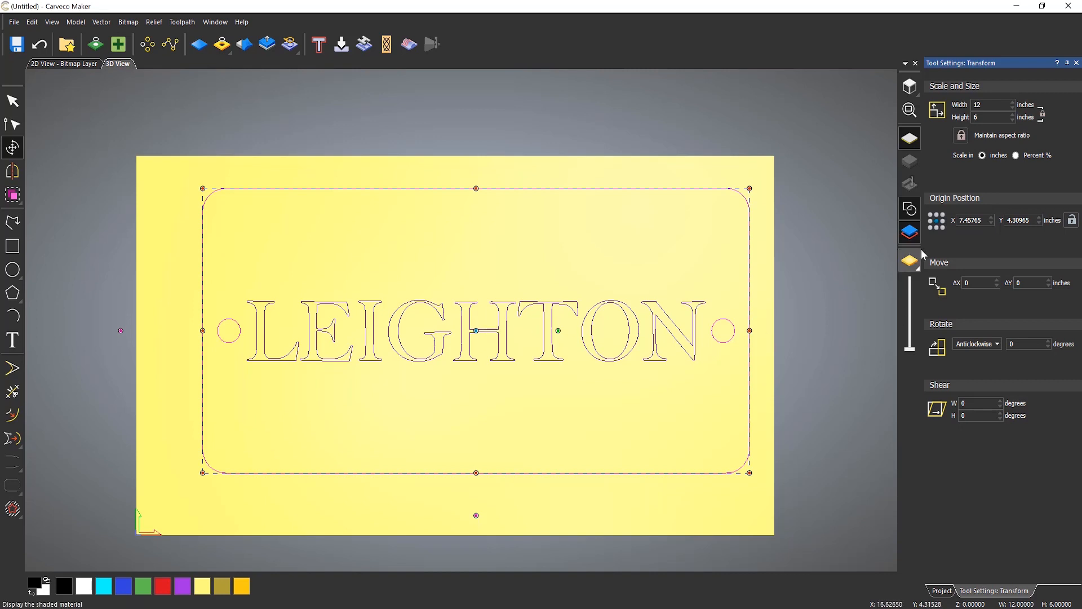
{"action": "left_click", "coordinate": [929, 228]}
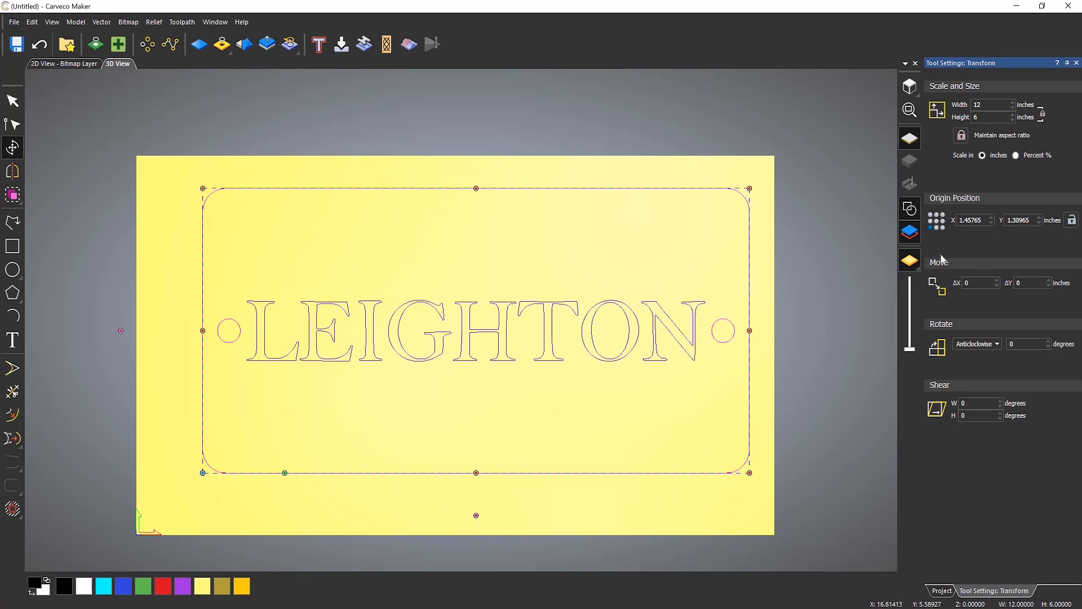
{"action": "left_click", "coordinate": [982, 220]}
{"action": "left_click_drag", "start_coordinate": [981, 220], "coordinate": [838, 222]}
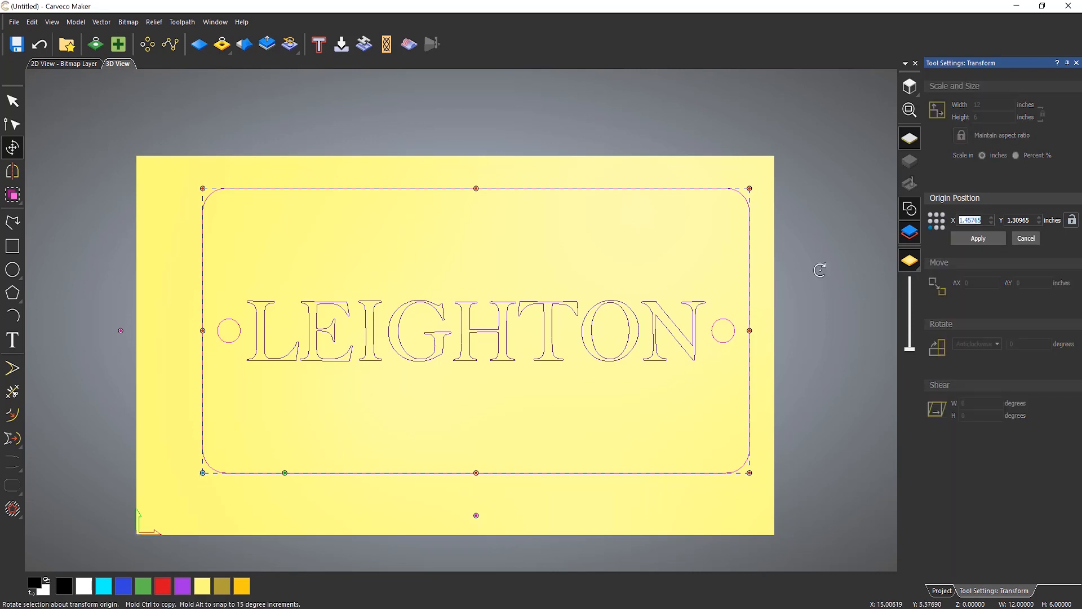
{"action": "type", "text": "0.25"}
{"action": "left_click_drag", "start_coordinate": [1028, 220], "coordinate": [858, 227]}
{"action": "type", "text": "0.25"}
{"action": "left_click", "coordinate": [979, 239]}
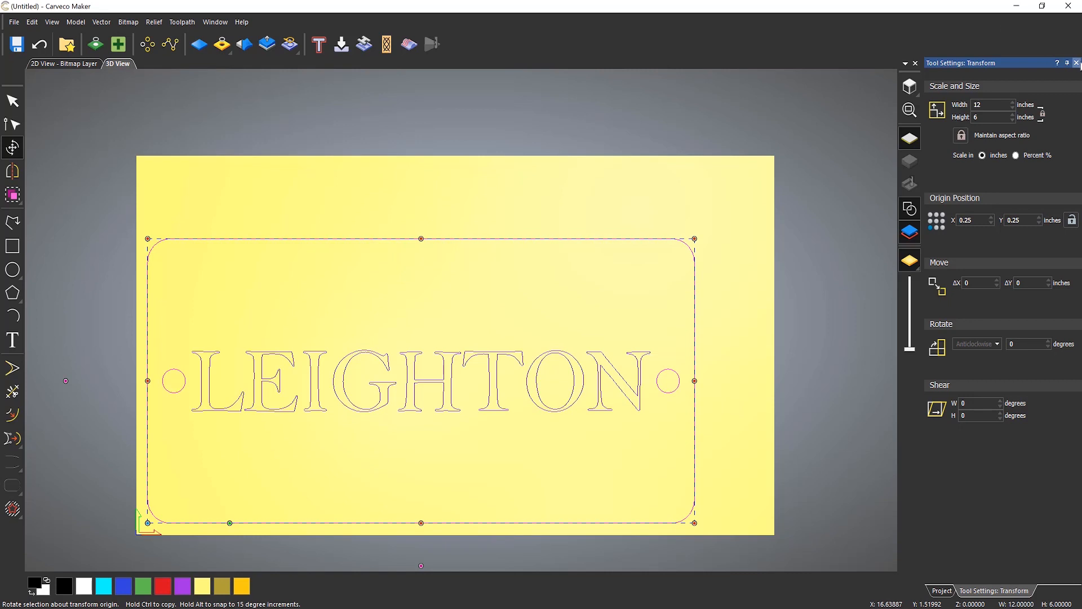
{"action": "left_click", "coordinate": [1076, 63]}
{"action": "left_click", "coordinate": [430, 181]}
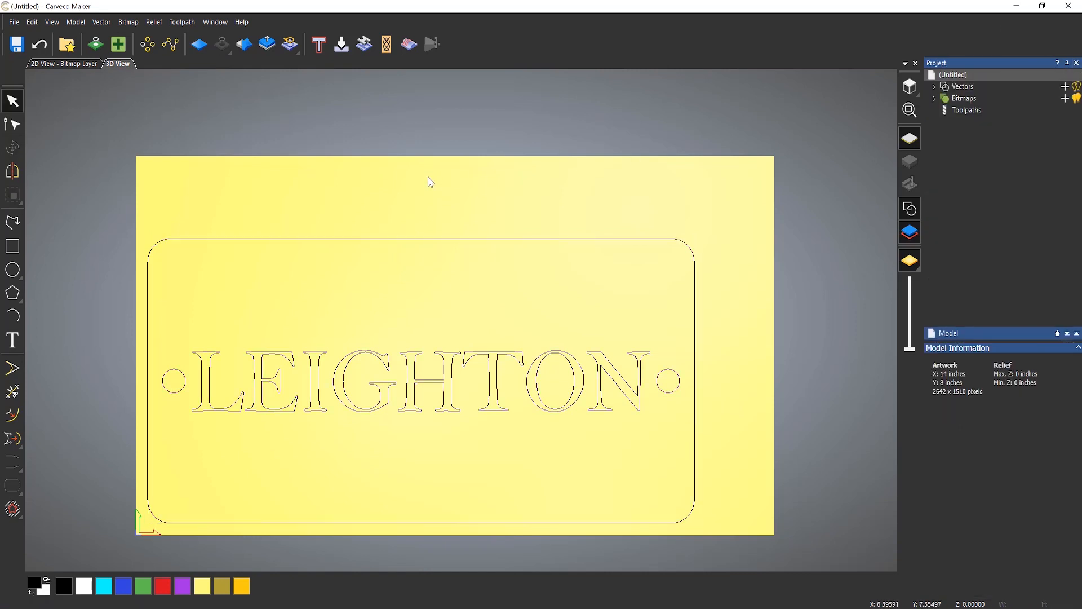